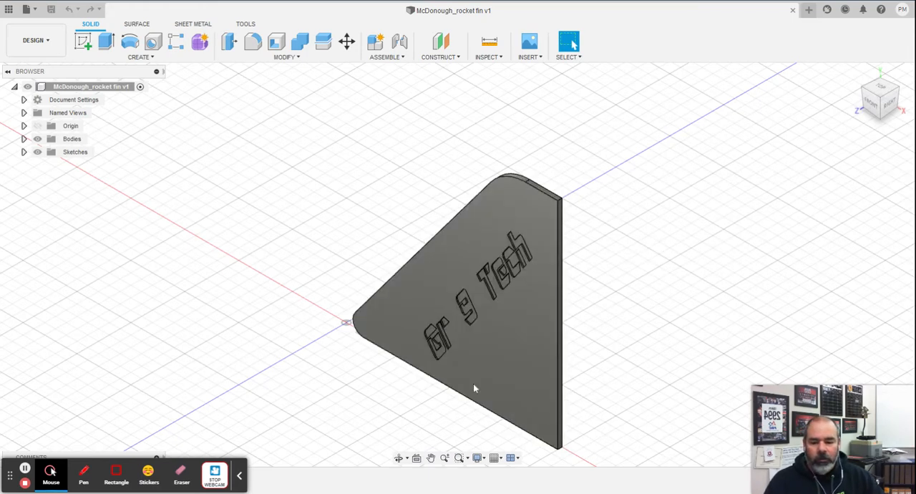
left_click(214, 482)
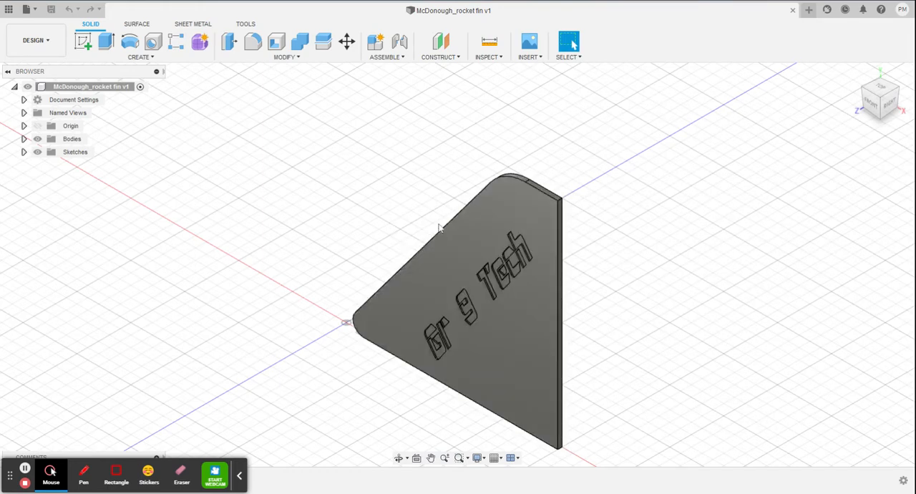
Create a new design and set its document units to millimeters.
left_click(27, 9)
left_click(52, 25)
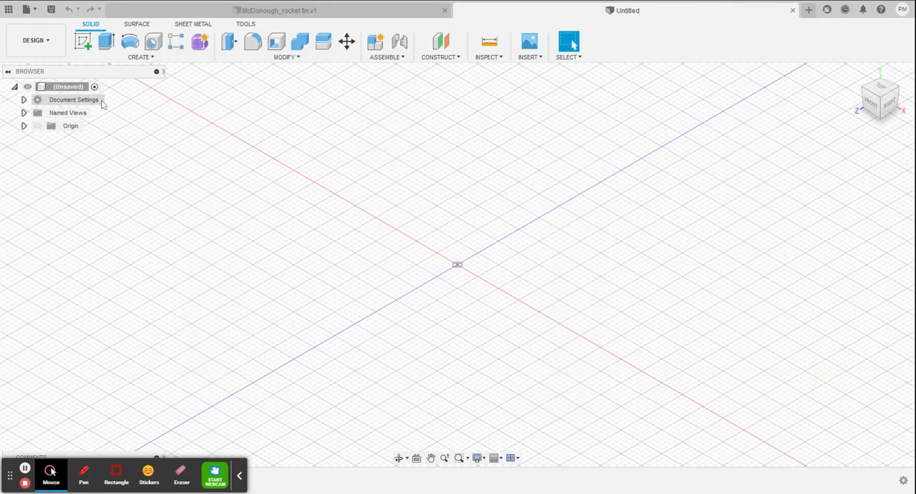
left_click(23, 100)
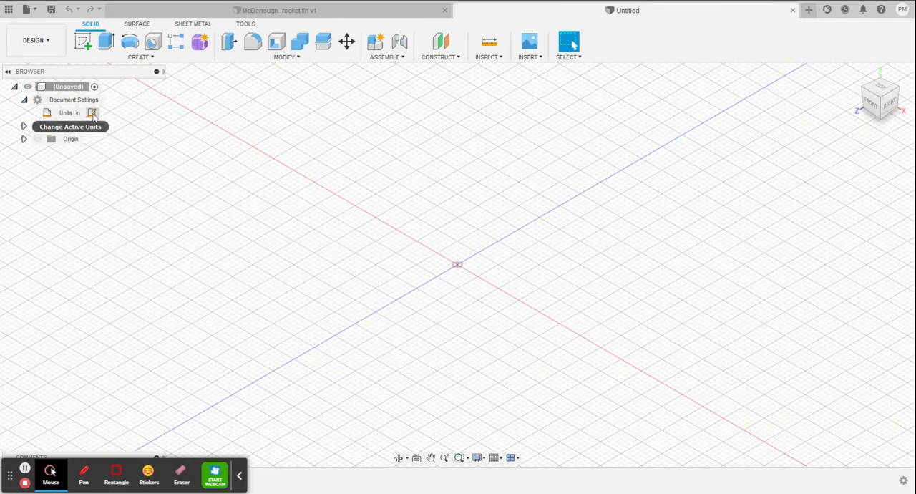
left_click(93, 114)
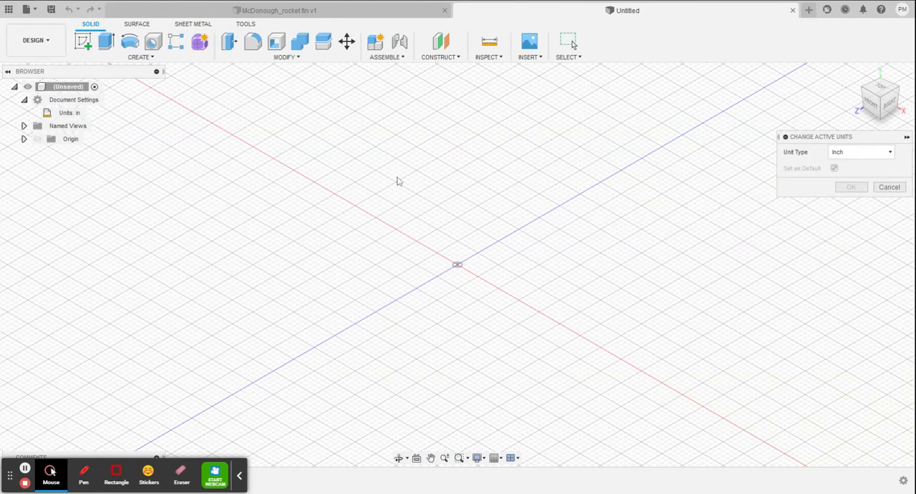
left_click(890, 152)
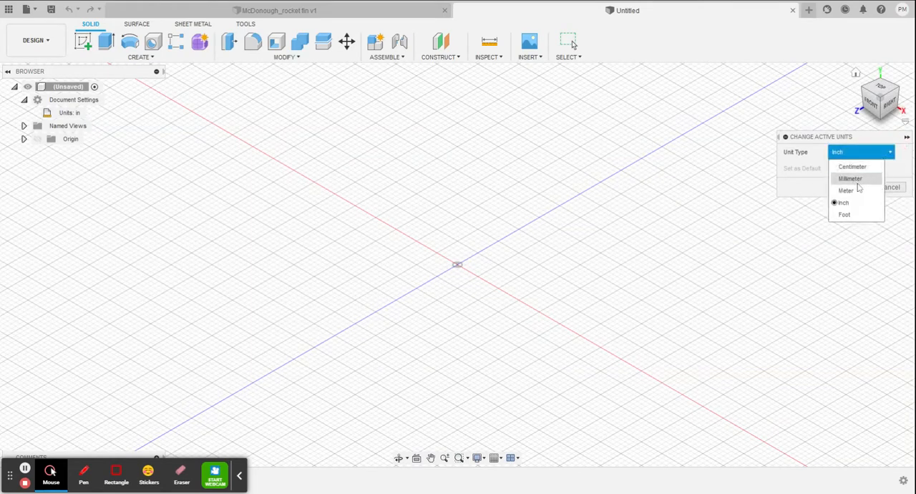
left_click(859, 179)
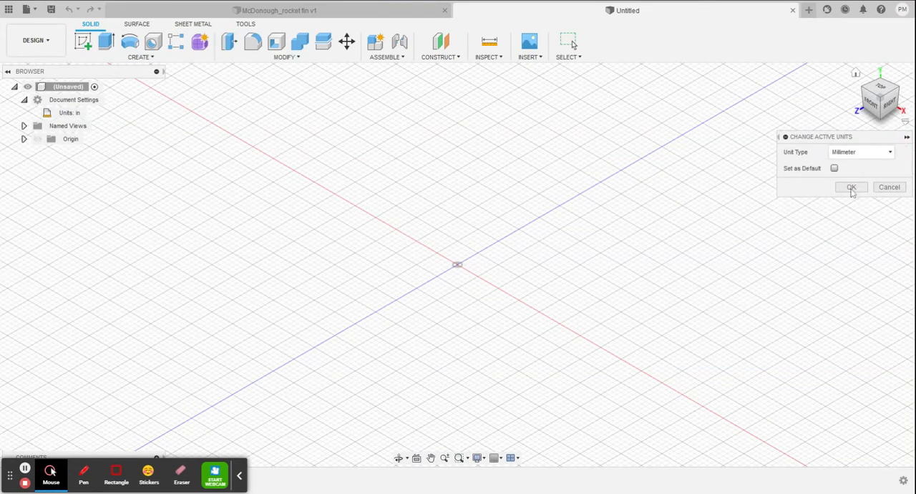
left_click(852, 189)
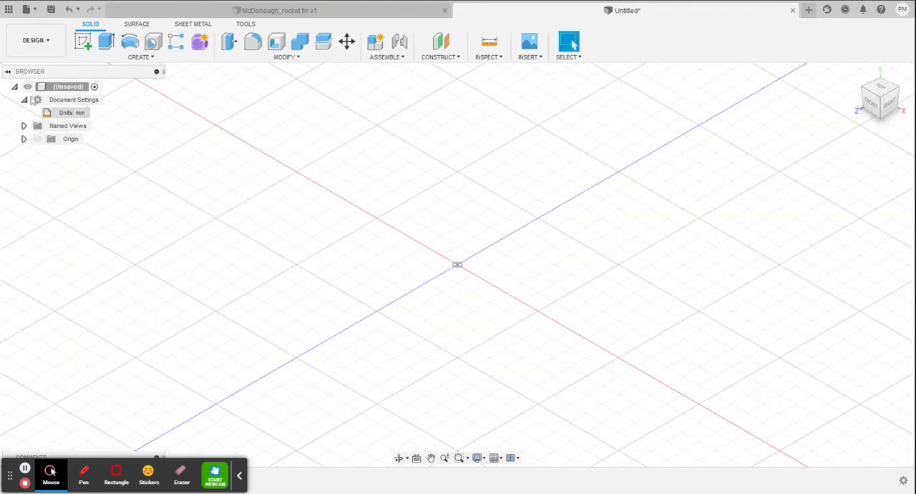
left_click(24, 101)
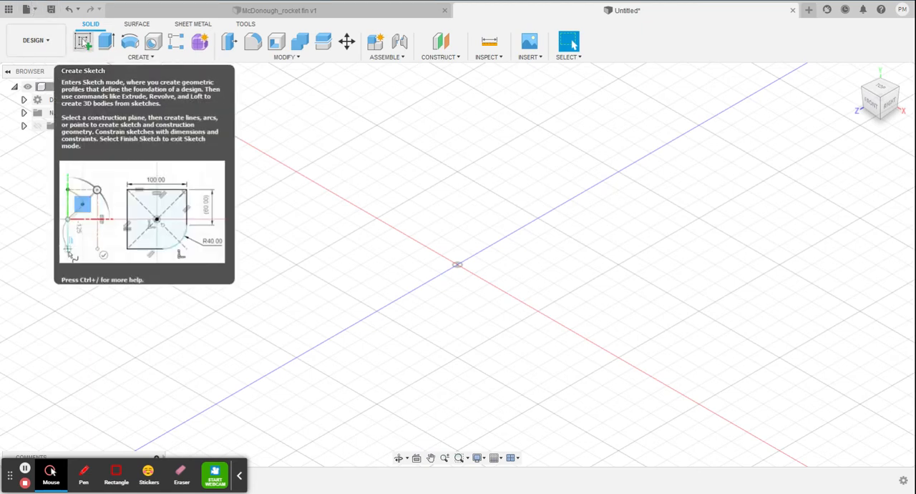
Start a new sketch on the XY (front) origin plane.
left_click(83, 41)
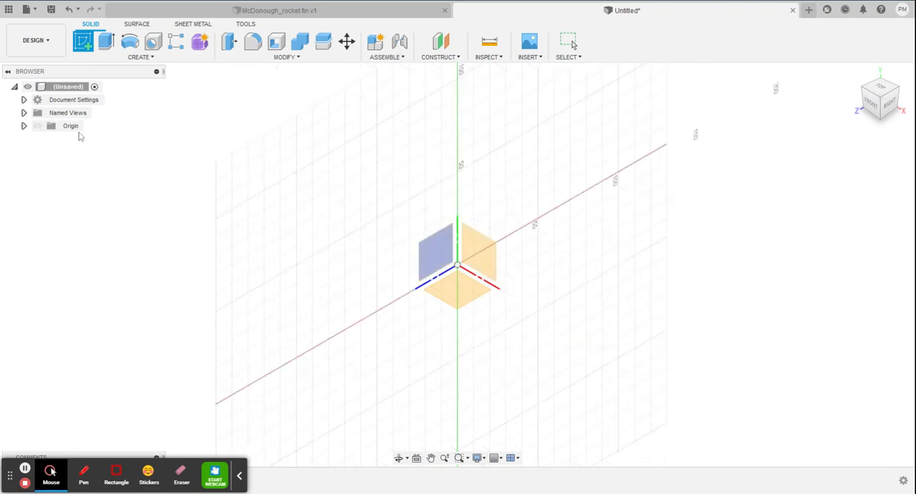
left_click(24, 126)
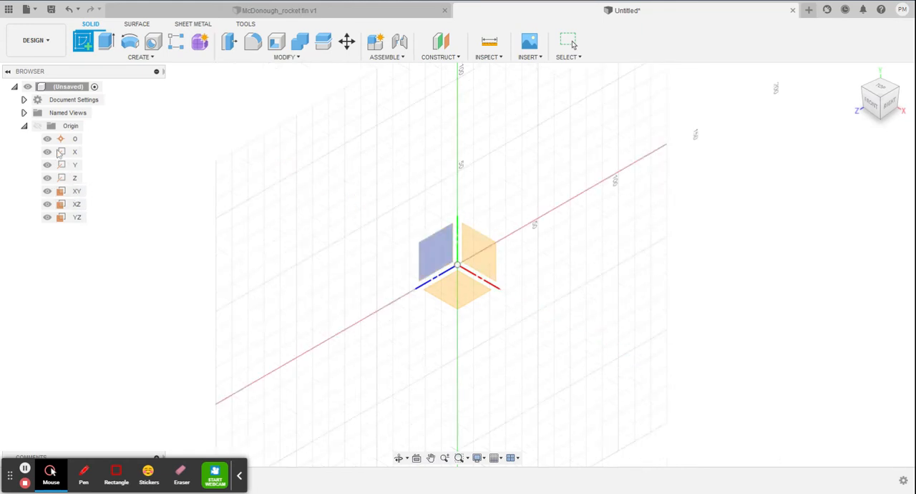
left_click(24, 126)
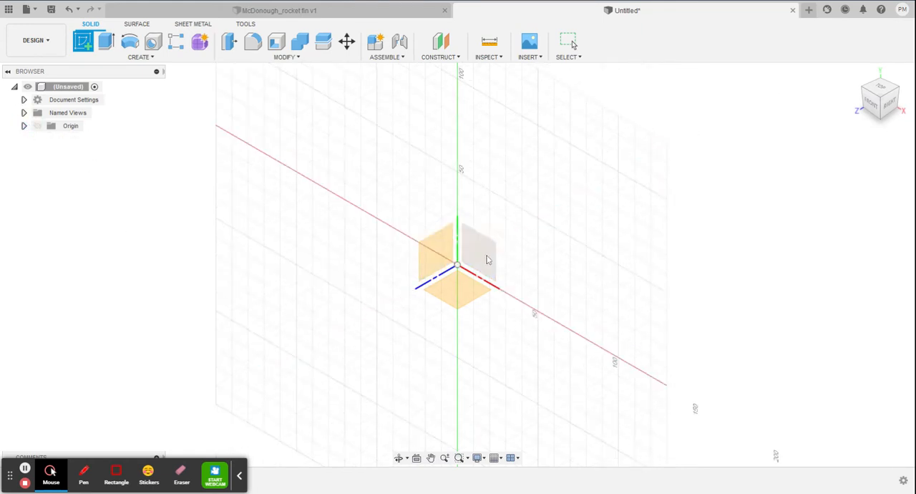
left_click(491, 254)
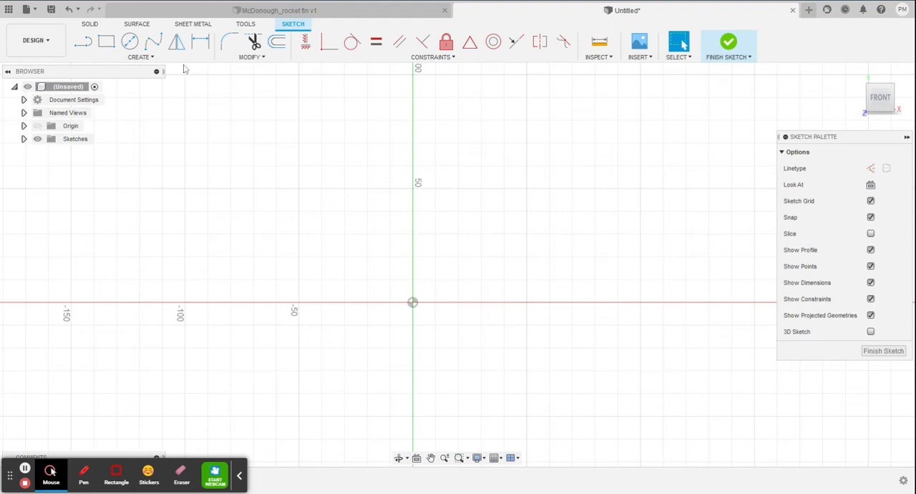
Sketch a horizontal line about 80 mm long from the origin along the positive X axis.
left_click(84, 42)
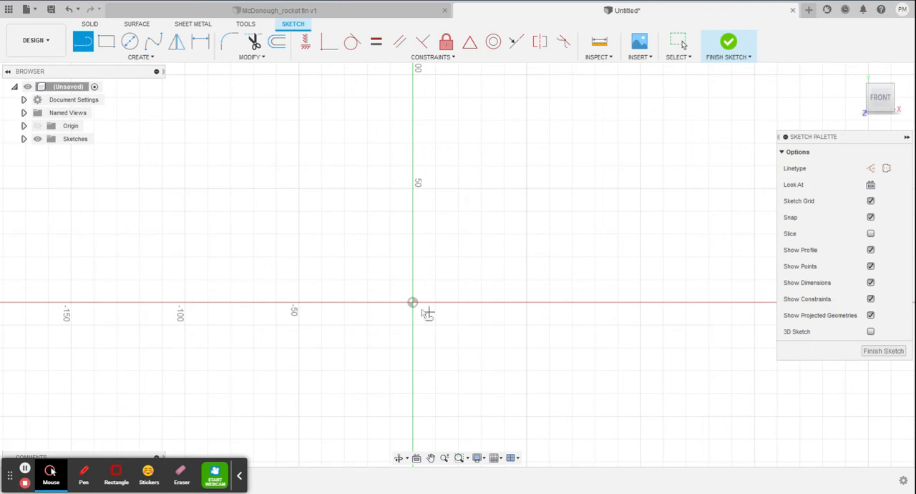
left_click(412, 302)
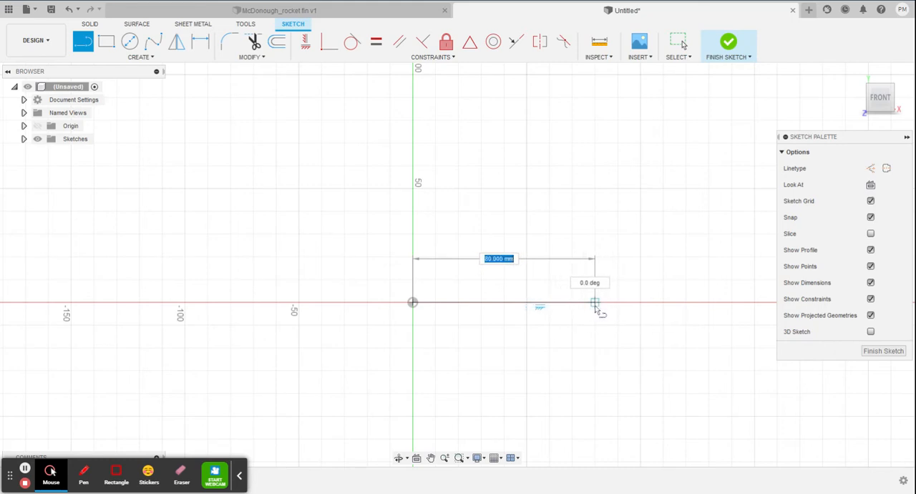
left_click(594, 302)
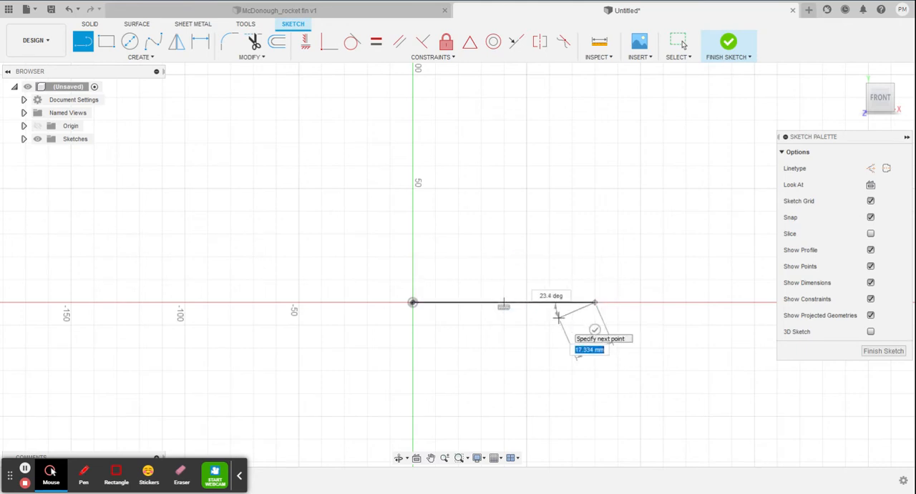
key("Escape")
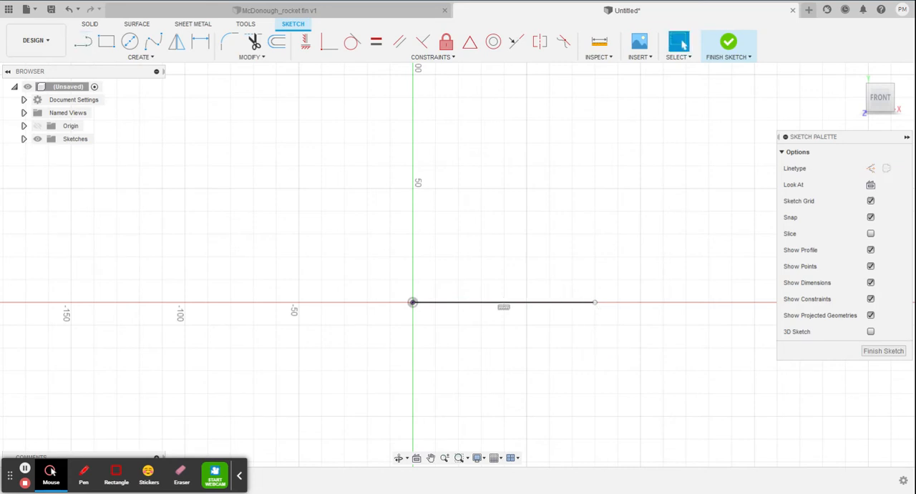
Sketch a vertical line about 95 mm long upward from the origin.
left_click(84, 45)
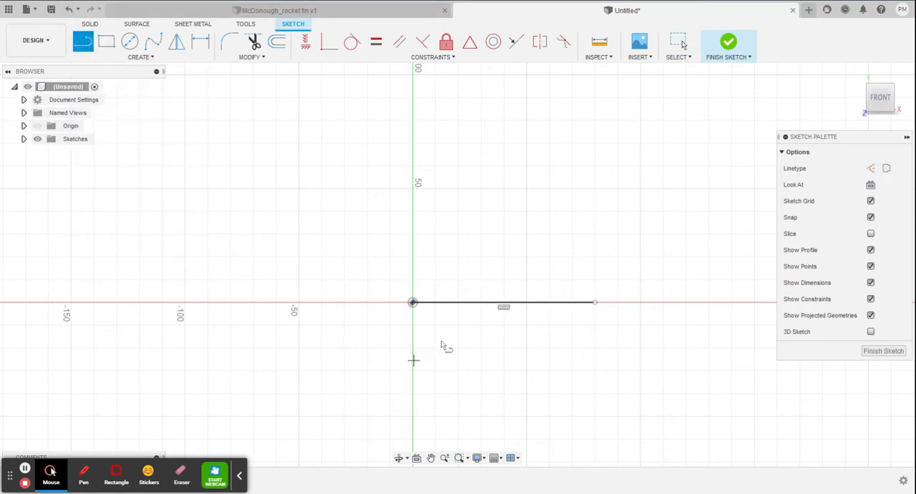
left_click_drag(413, 302, 414, 87)
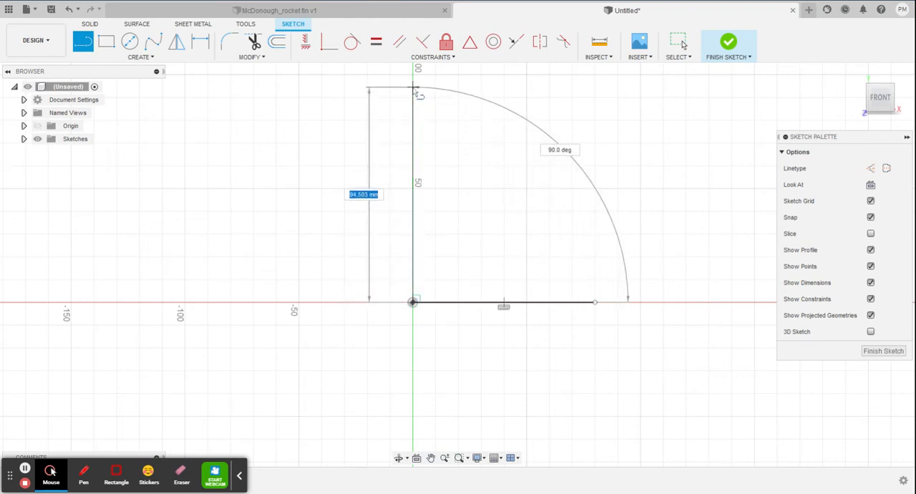
left_click(413, 89)
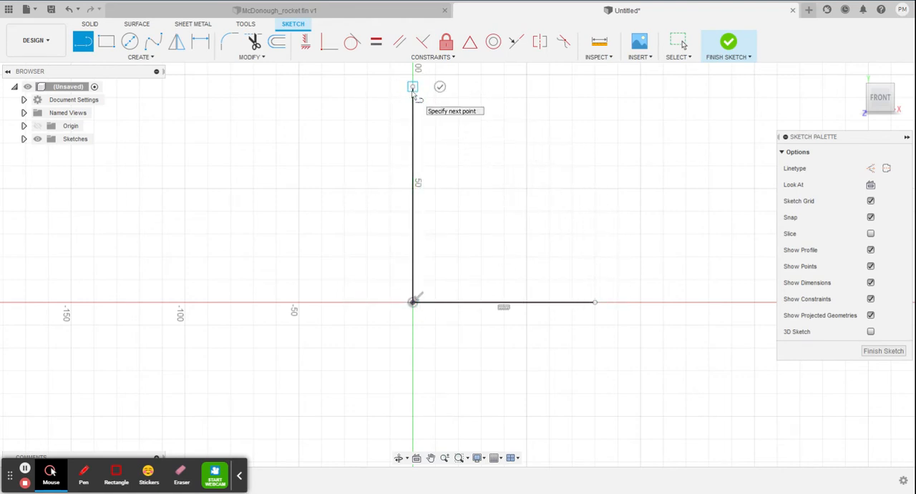
left_click_drag(413, 87, 322, 136)
key("Escape")
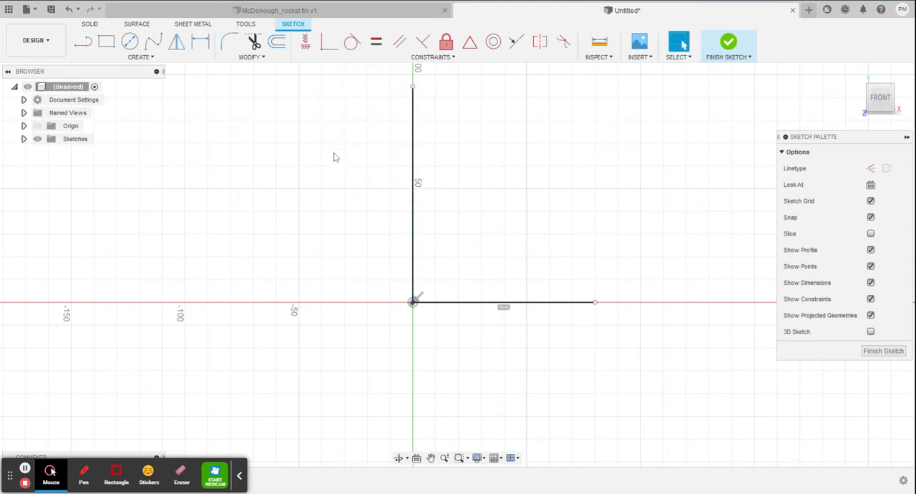
Dimension the vertical line to 100 mm, placing the dimension outside the shape.
left_click(201, 41)
left_click(413, 189)
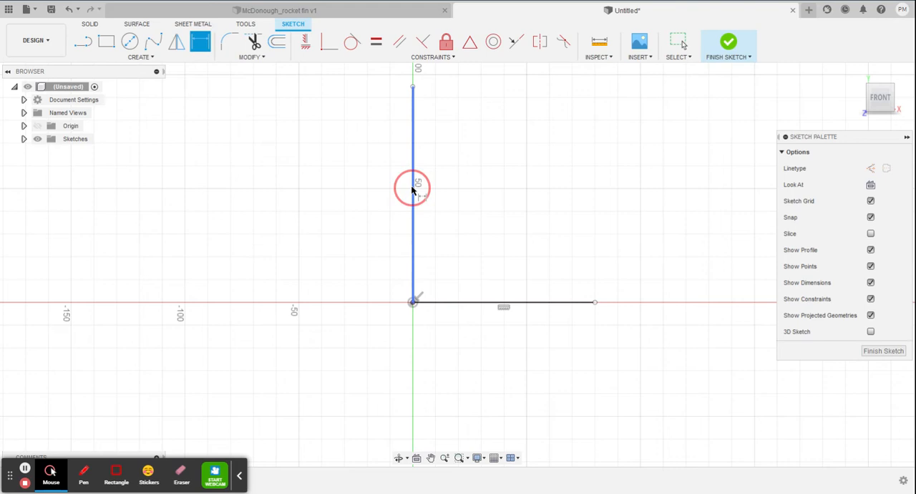
left_click(324, 188)
type("100")
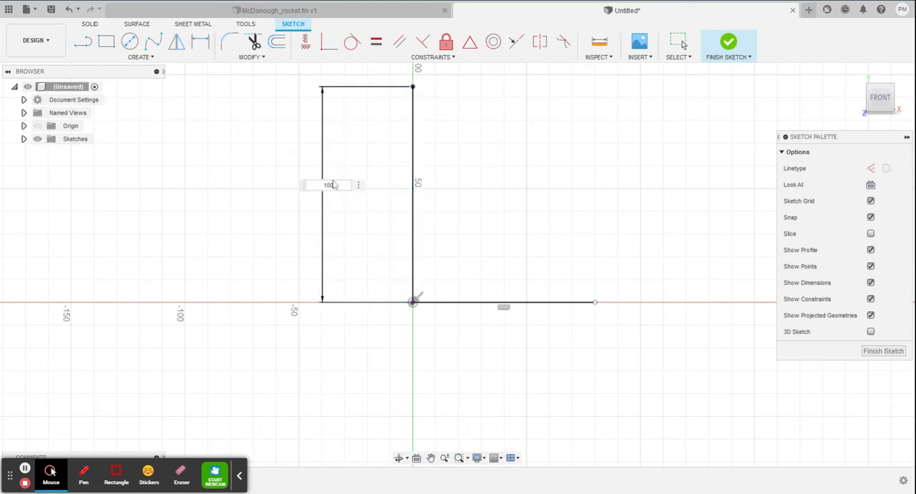
key("Return")
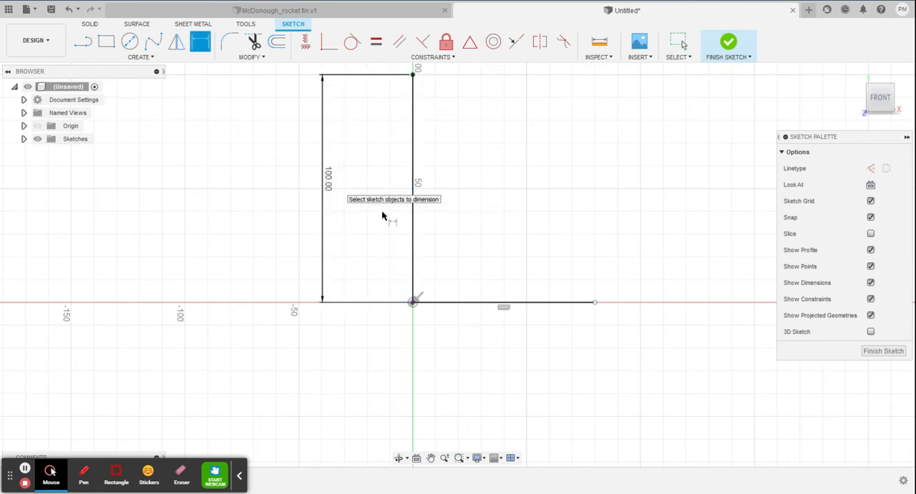
Dimension the horizontal line to 75 mm, placing the dimension below it.
left_click(487, 308)
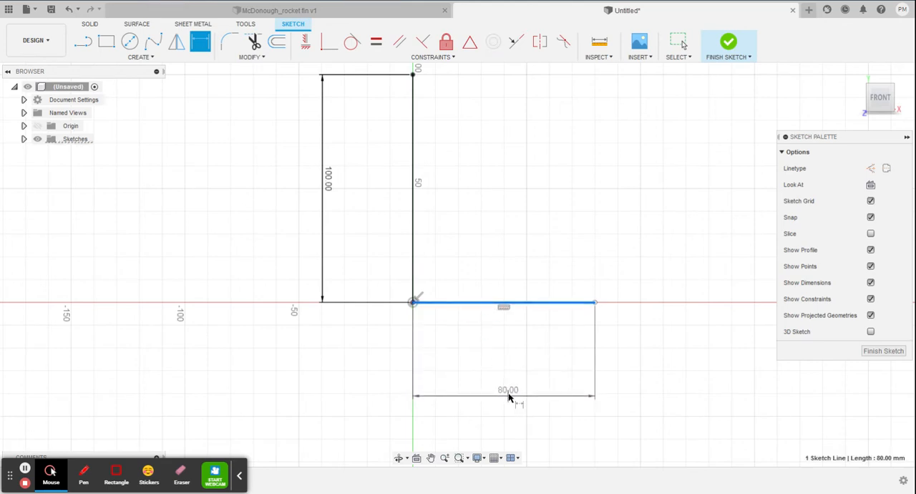
left_click(517, 391)
type("75")
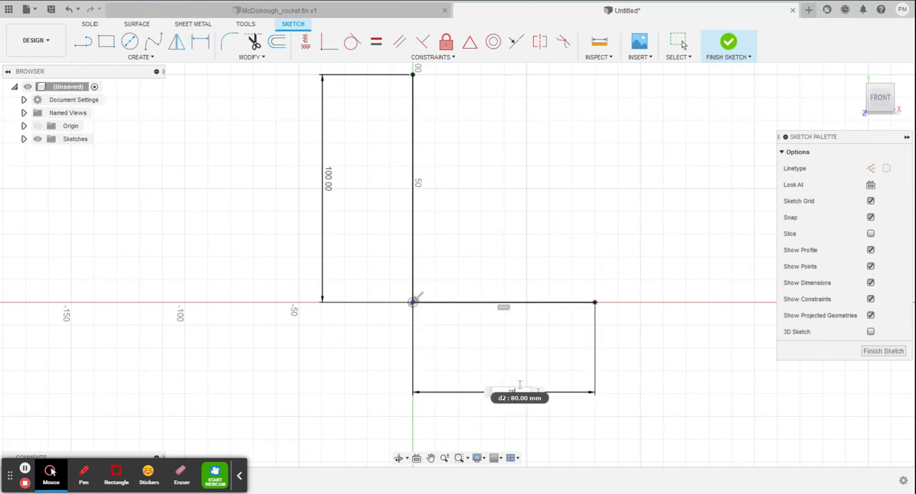
key("Return")
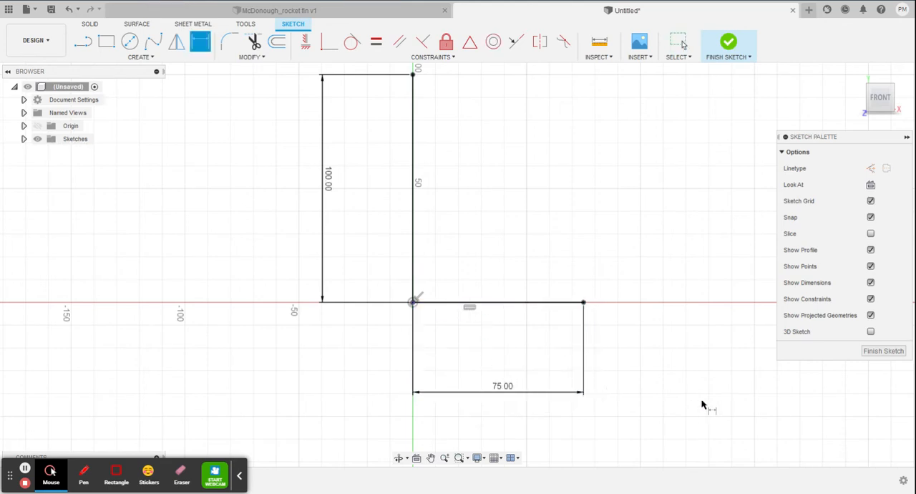
key("Escape")
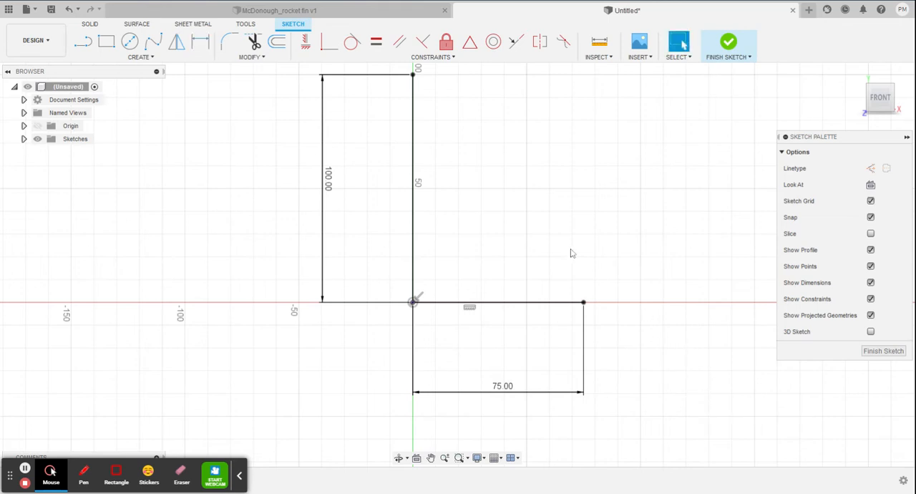
Close the triangle with a line from the vertical line's upper end to the horizontal line's outer end.
left_click(85, 44)
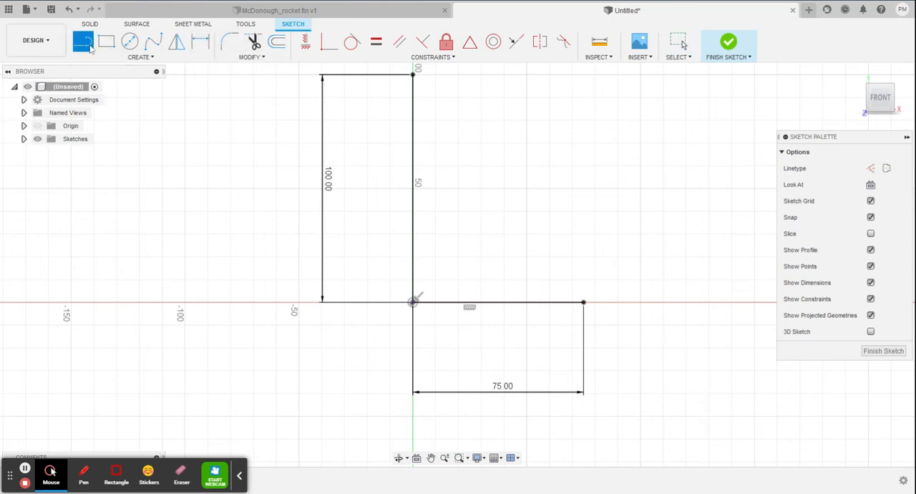
left_click(412, 74)
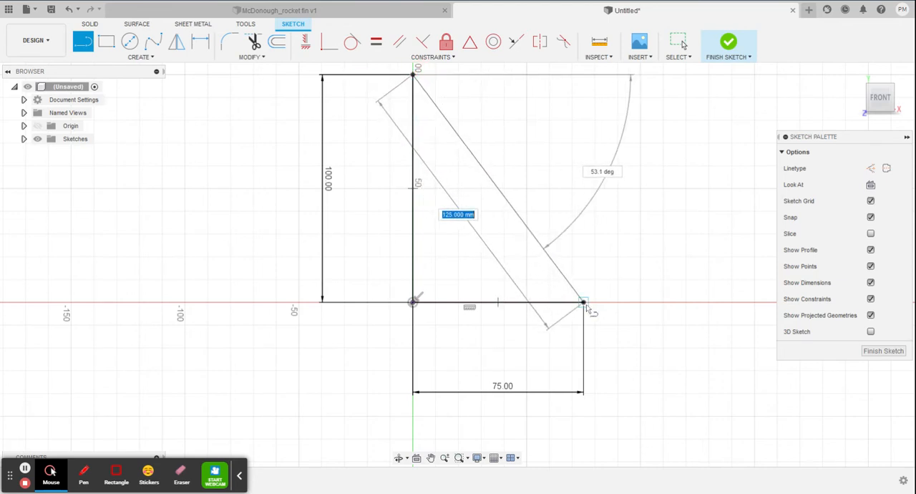
left_click(585, 302)
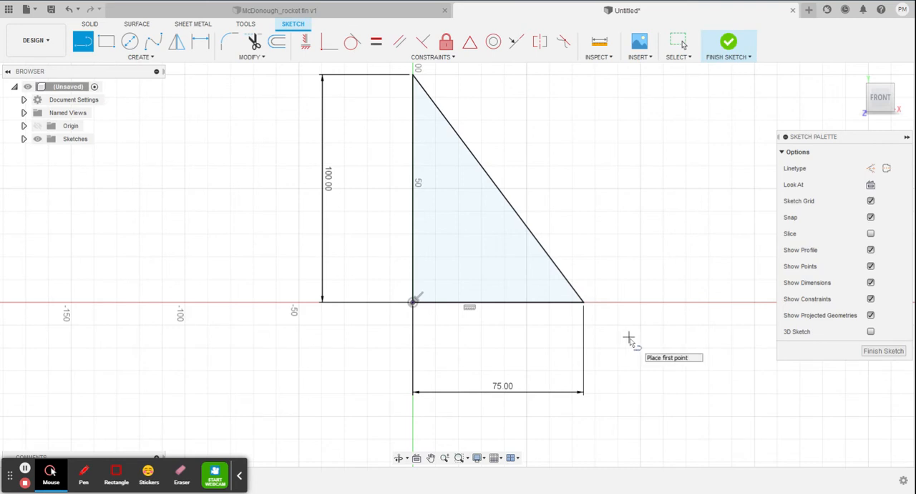
key("Escape")
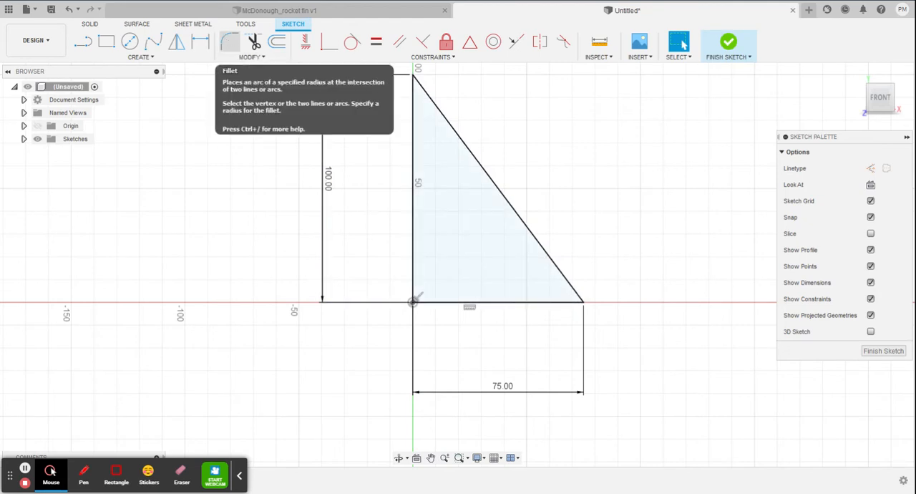
Fillet the triangle's upper corner, between the vertical and slanted lines, with a 5 mm radius.
left_click(229, 42)
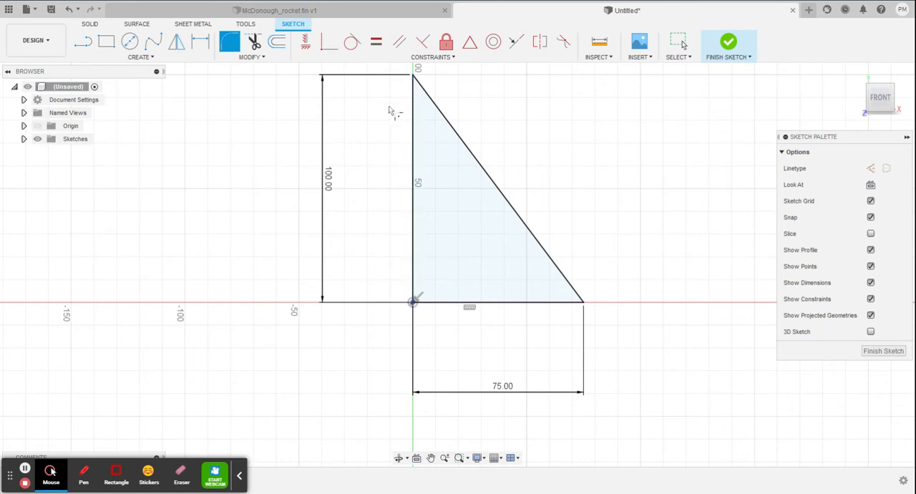
left_click(414, 112)
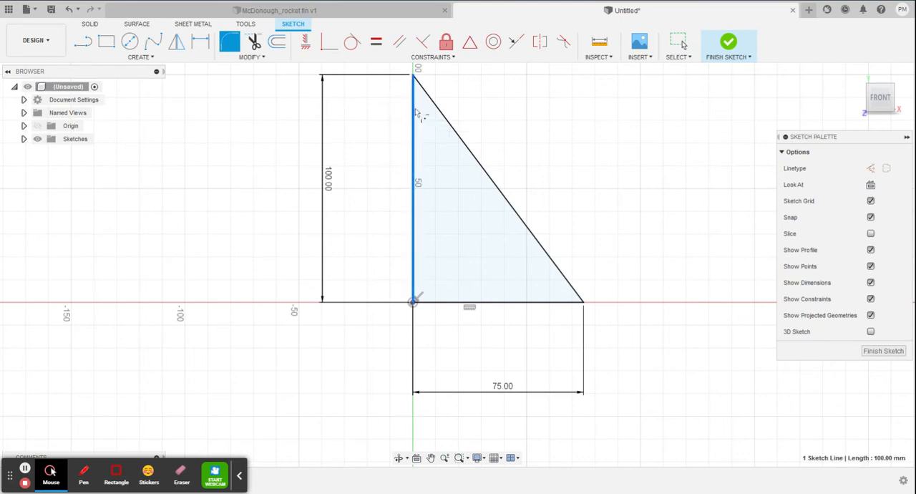
left_click(431, 96)
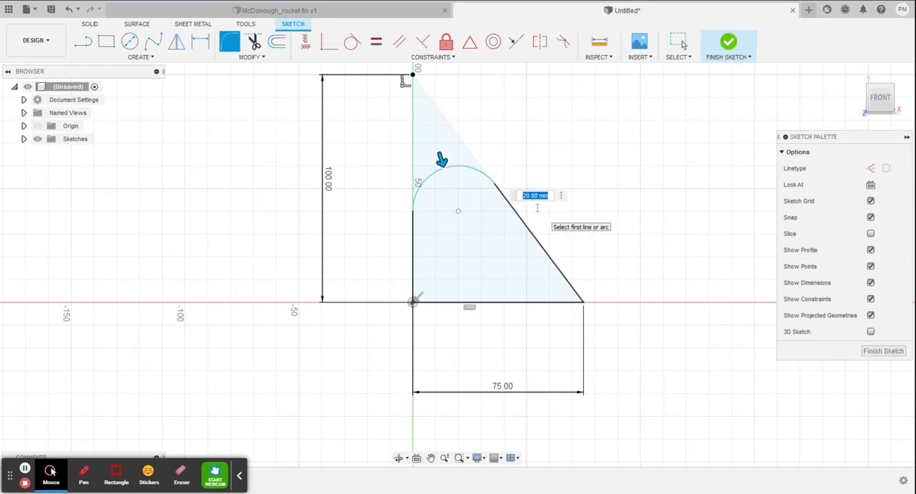
key("BackSpace")
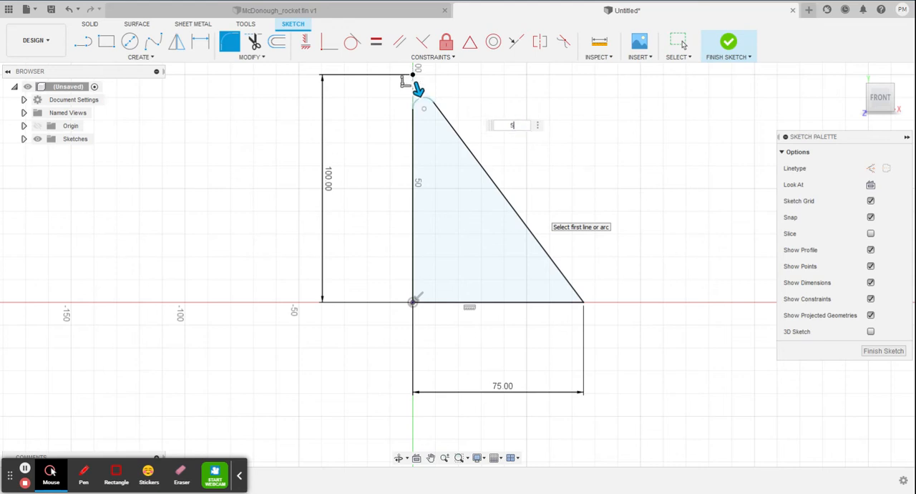
key("Return")
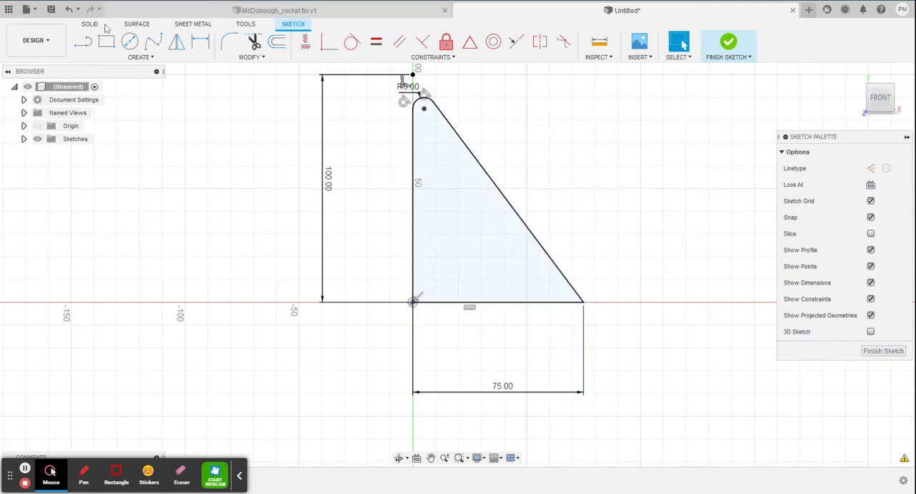
Fillet the corner between the slanted line and the horizontal base line with a 10 mm radius.
left_click(230, 41)
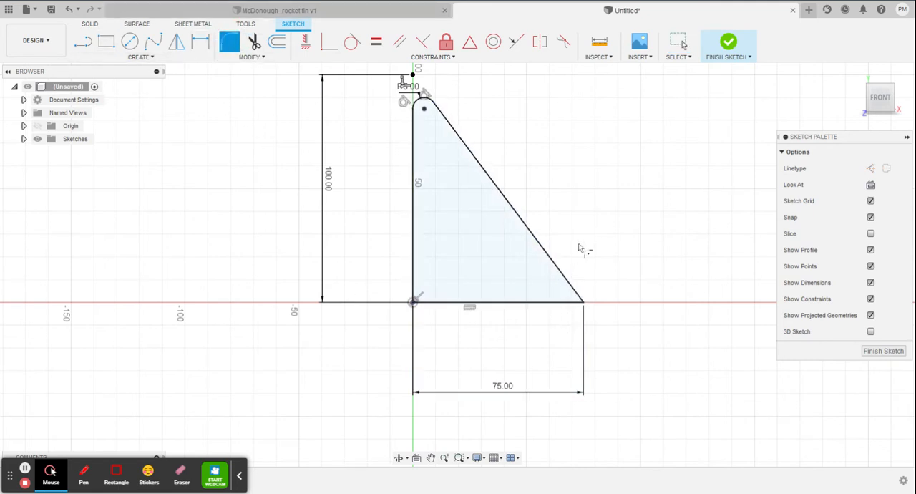
left_click(562, 273)
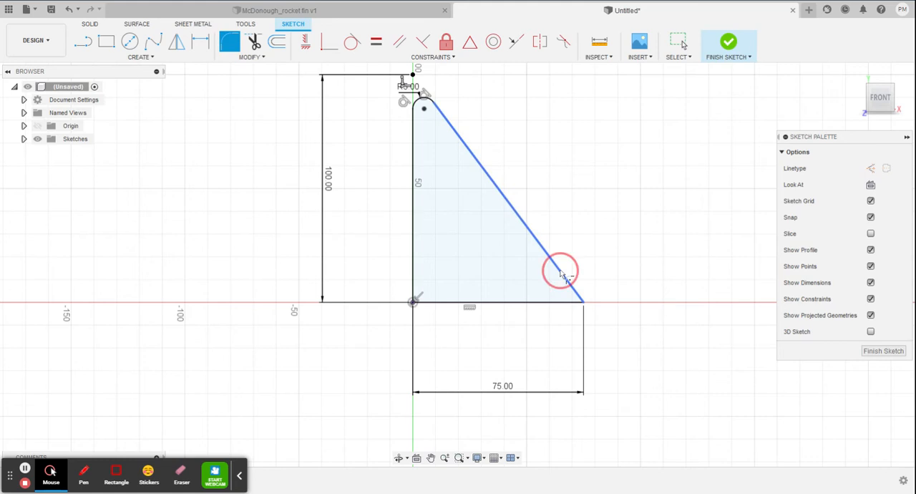
left_click(542, 303)
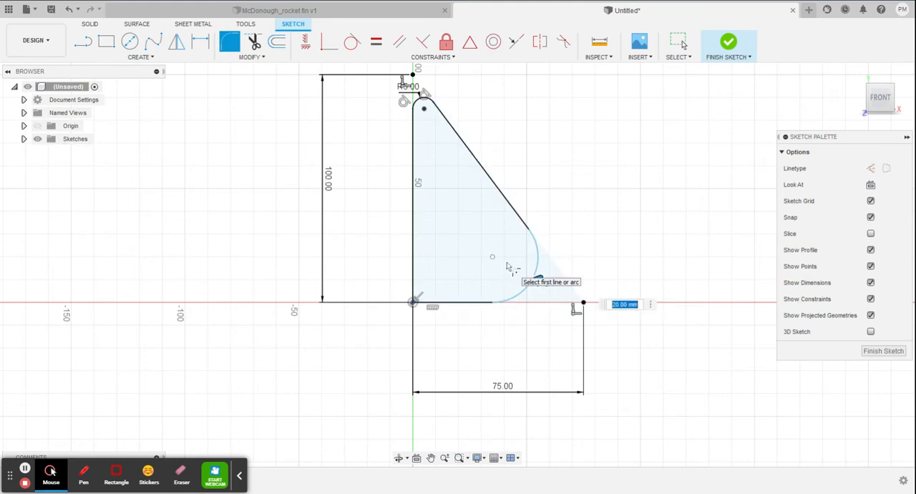
type("10")
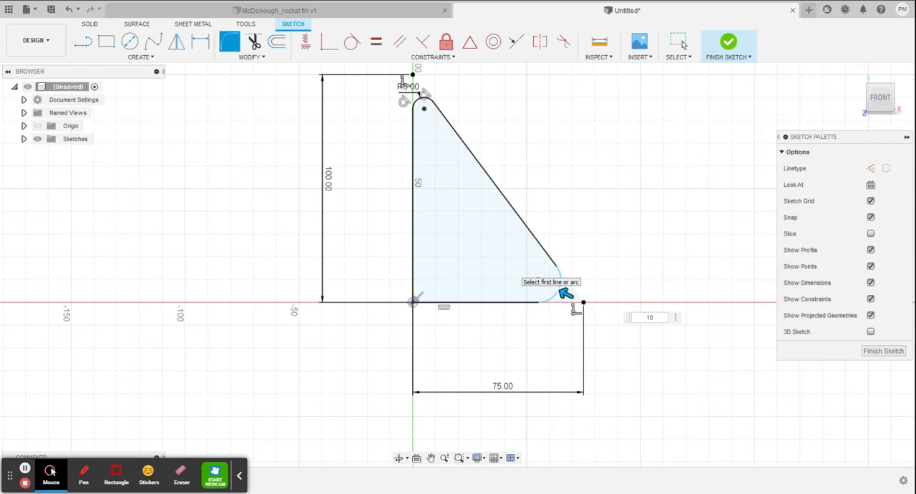
key("BackSpace")
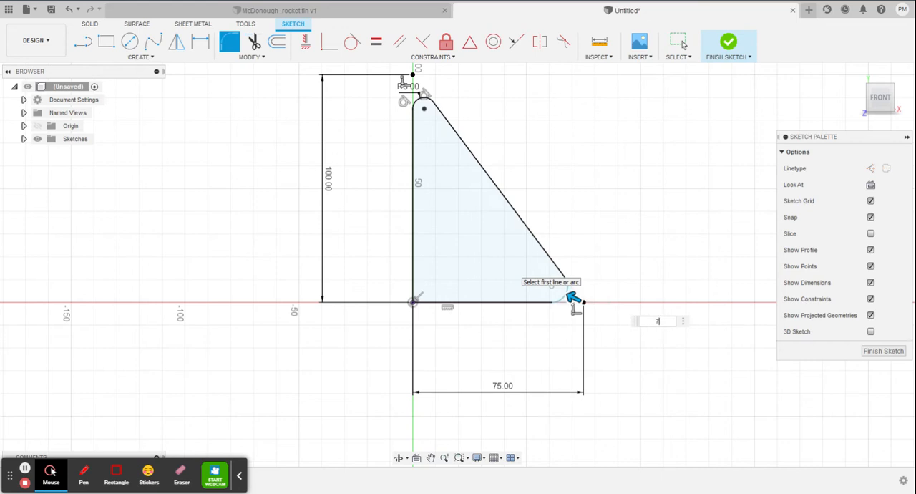
type("0")
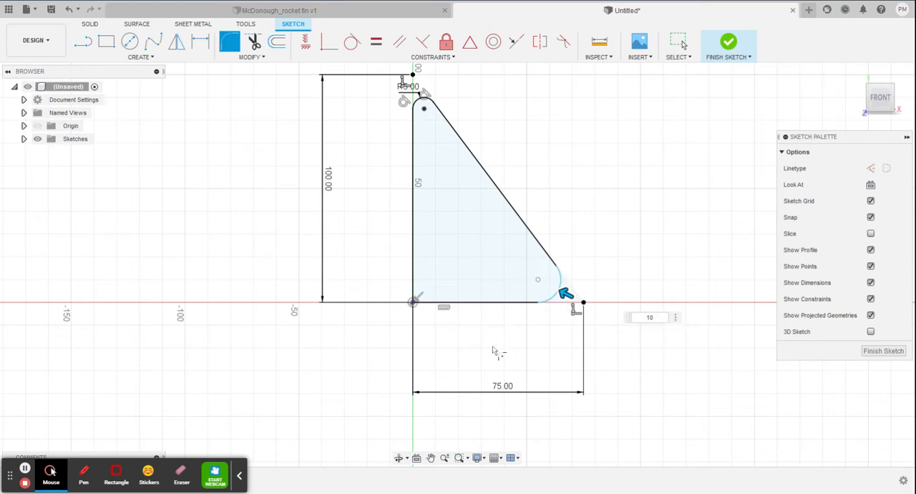
key("Return")
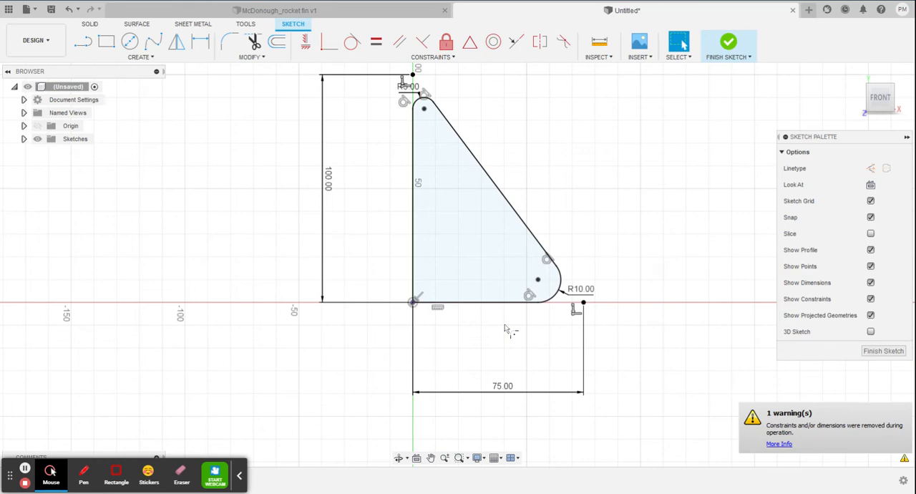
left_click(559, 285)
Finish the sketch and extrude the fin profile 2 mm to one side as a new body.
left_click(731, 44)
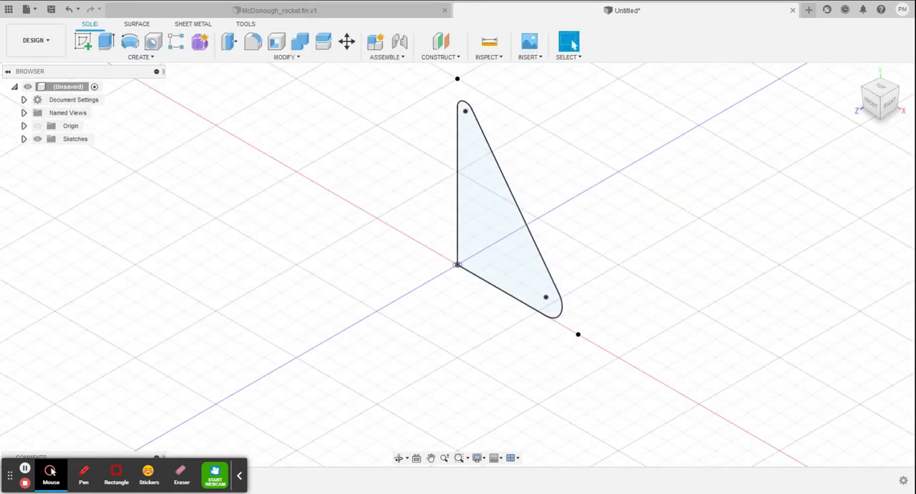
left_click(108, 43)
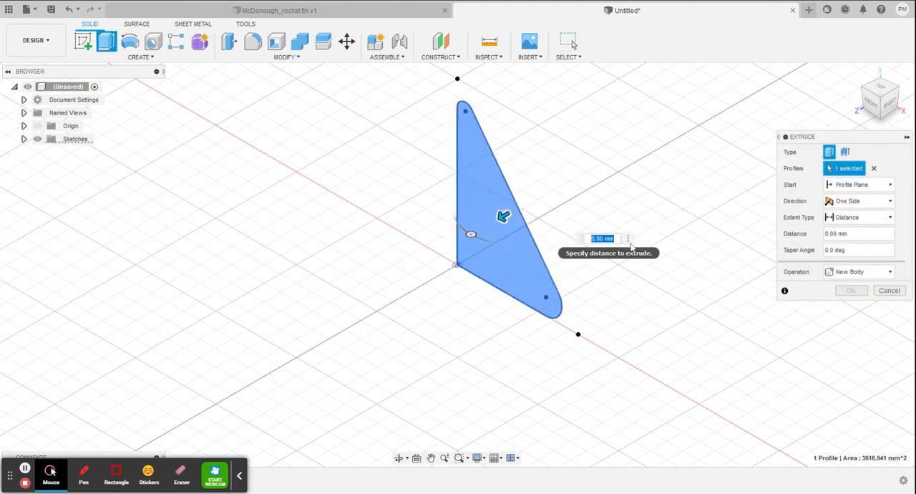
type("2")
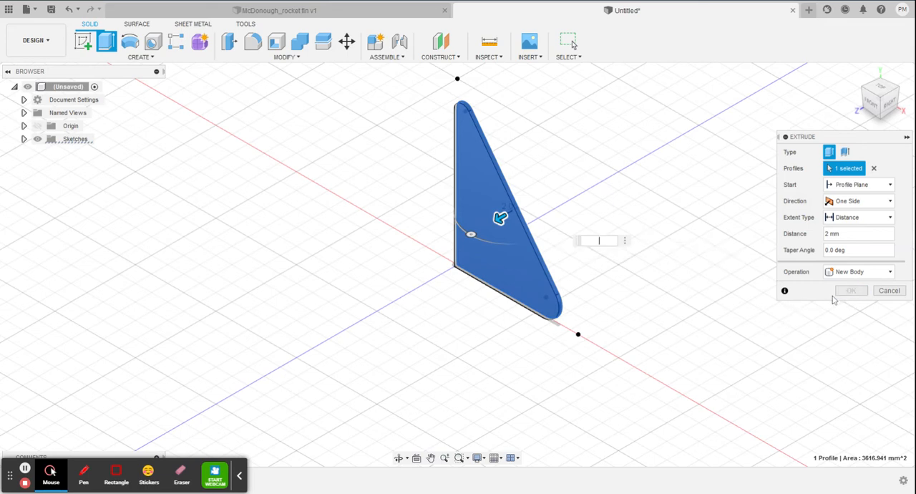
type(".5")
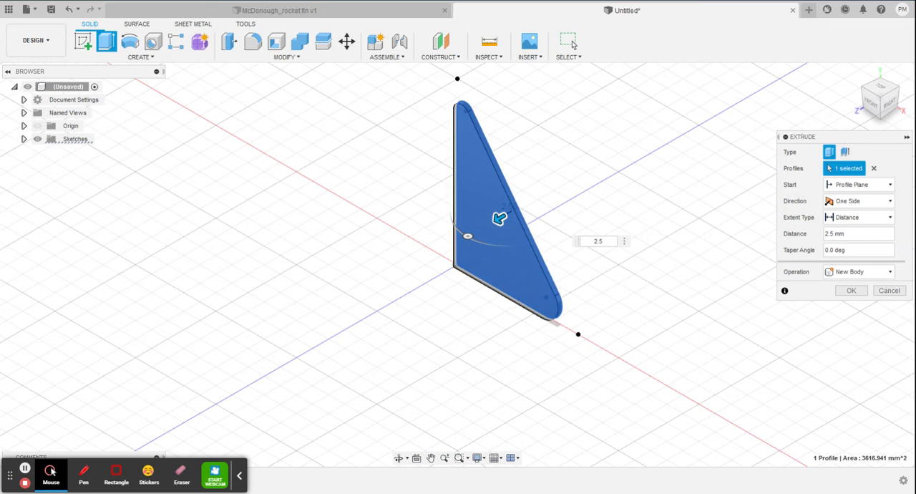
key("BackSpace")
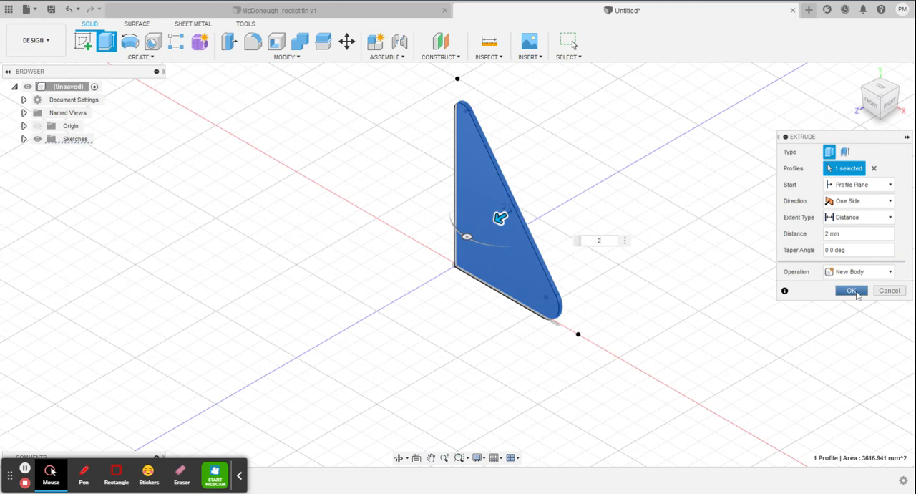
left_click(853, 291)
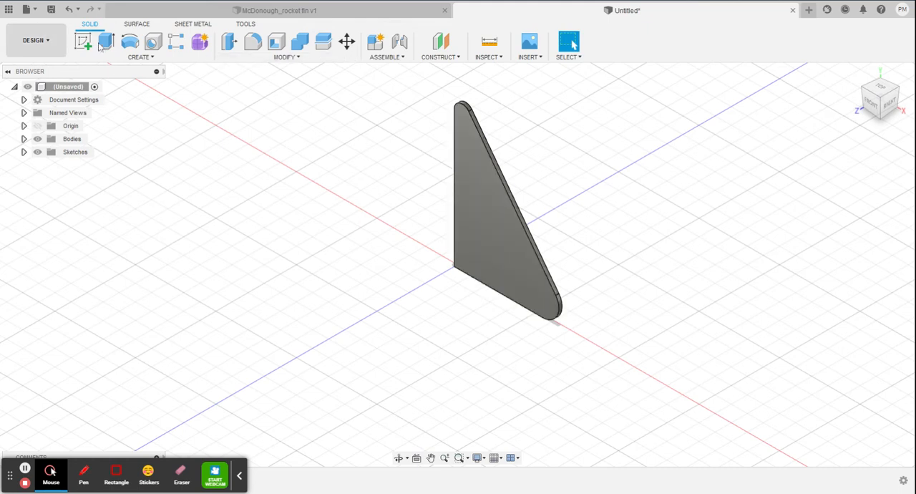
left_click(51, 10)
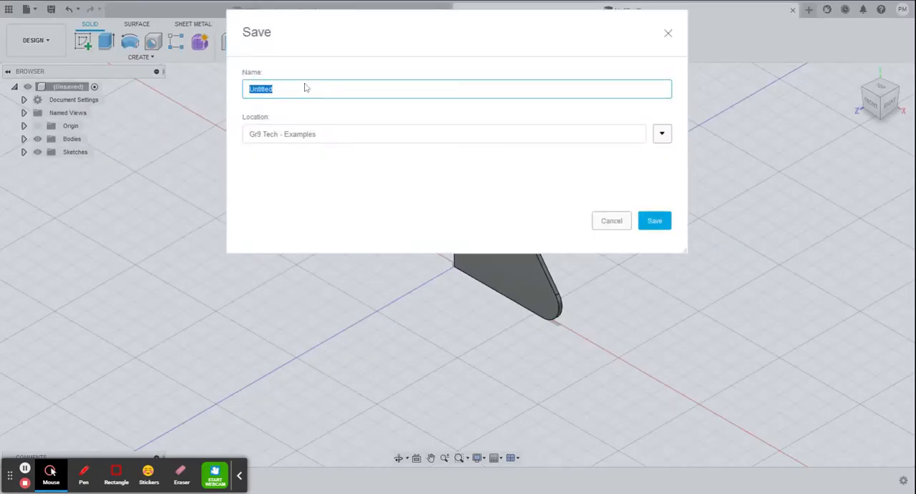
type("McDonough_Rocket Fin")
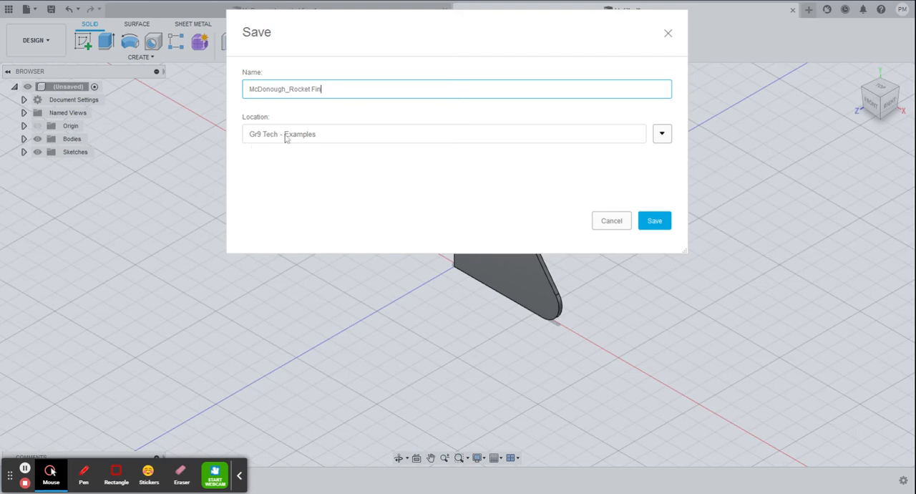
left_click(663, 135)
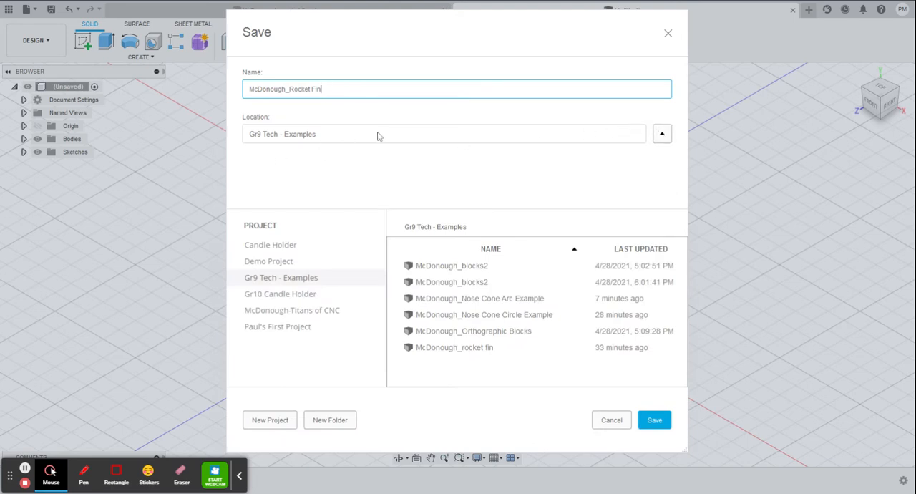
left_click(663, 134)
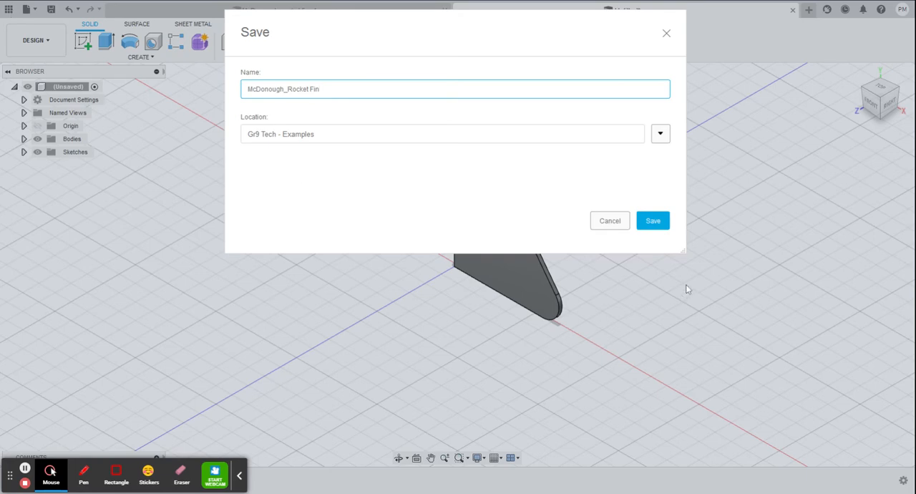
left_click(620, 227)
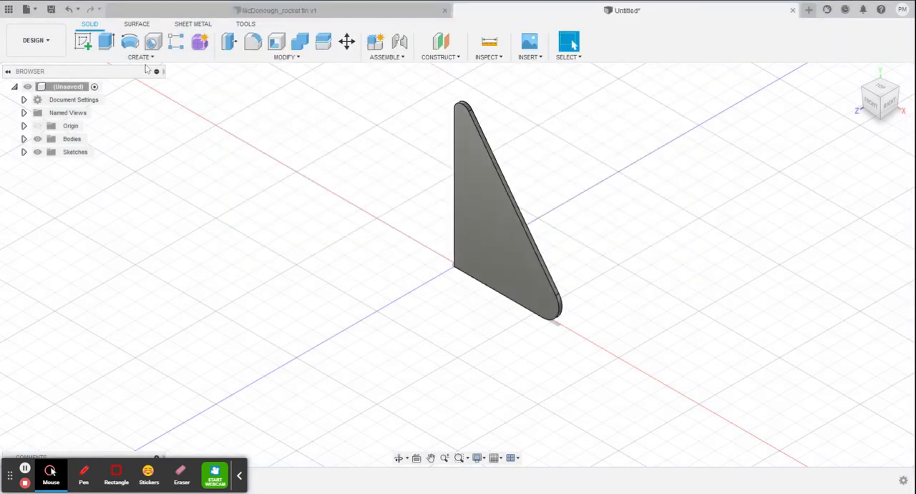
Switch the data location to the All Saints Tech team and open the Bottle Rocket folder in the Gr9 Tech-Spring 2021 project.
left_click(11, 12)
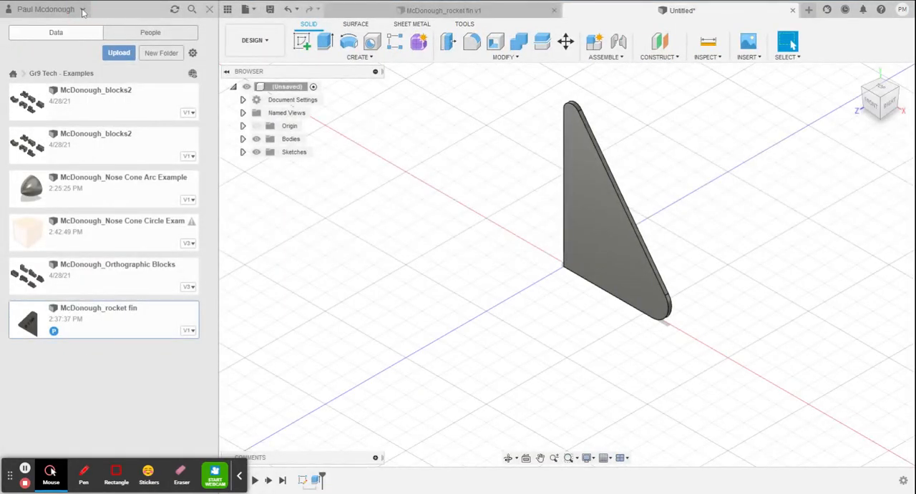
left_click(82, 9)
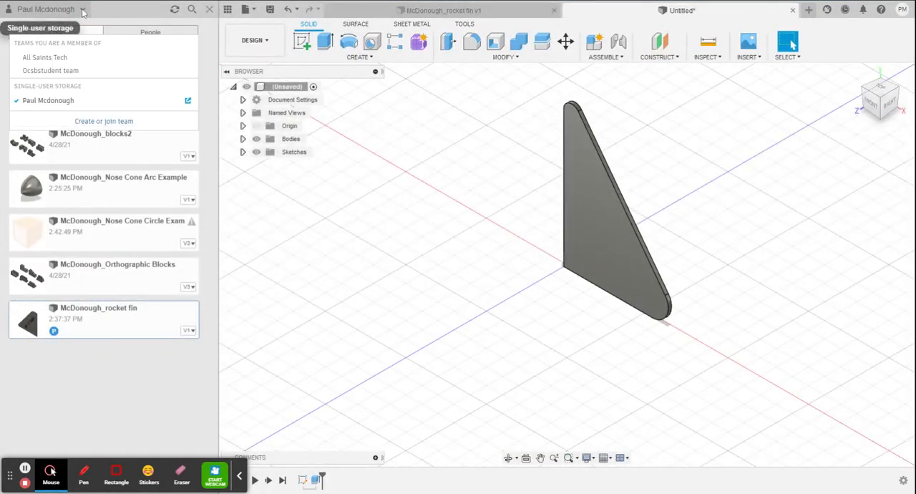
left_click(52, 60)
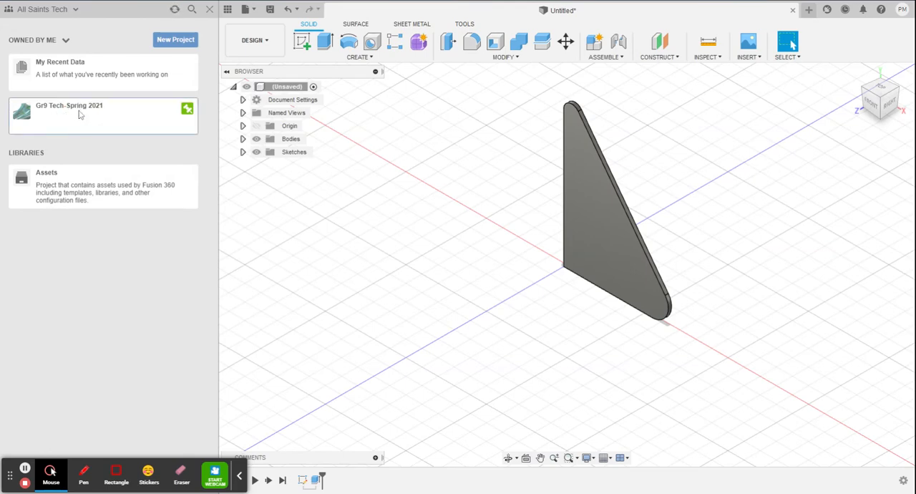
left_click(81, 120)
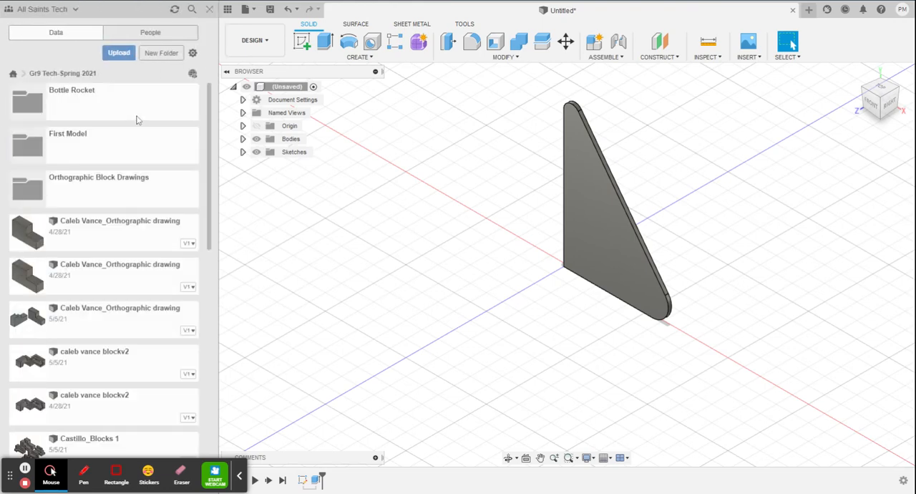
left_click(102, 102)
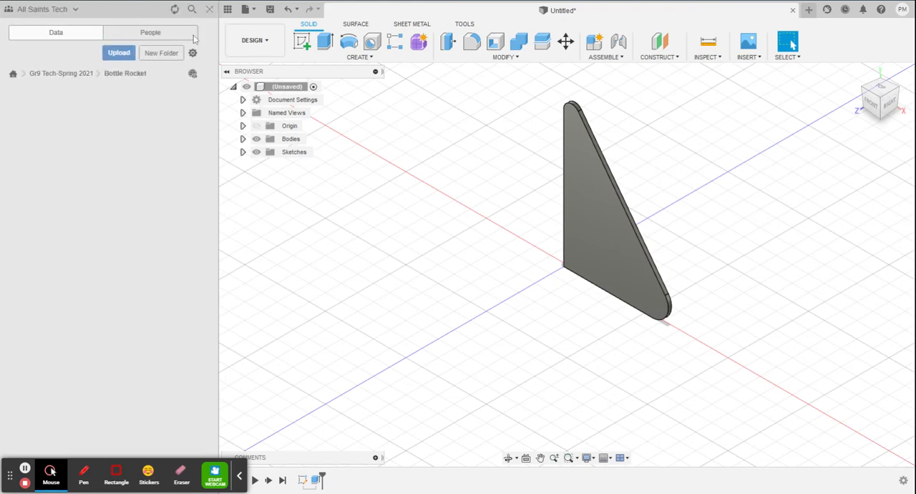
left_click(209, 9)
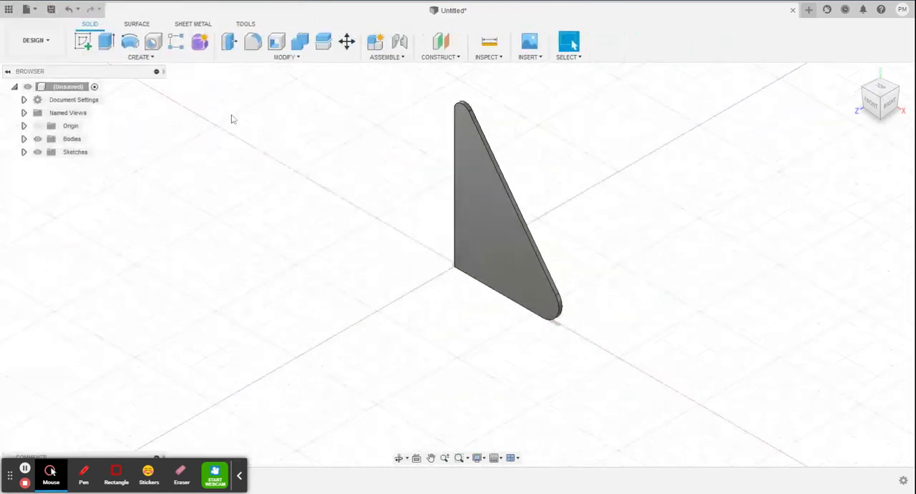
Save the design in the Bottle Rocket folder, named with the designer's surname followed by "_Rocket Fin".
left_click(52, 10)
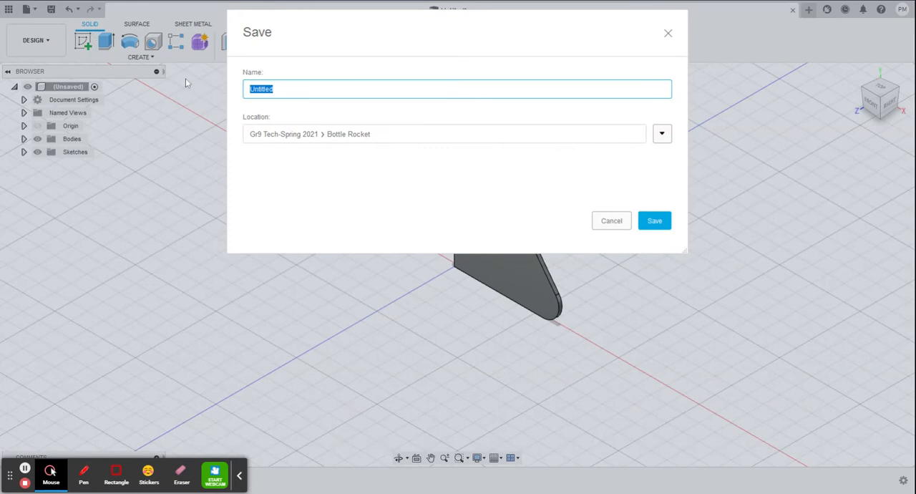
type("McDonough_Fin")
key("BackSpace")
key("BackSpace")
type("Rocket F")
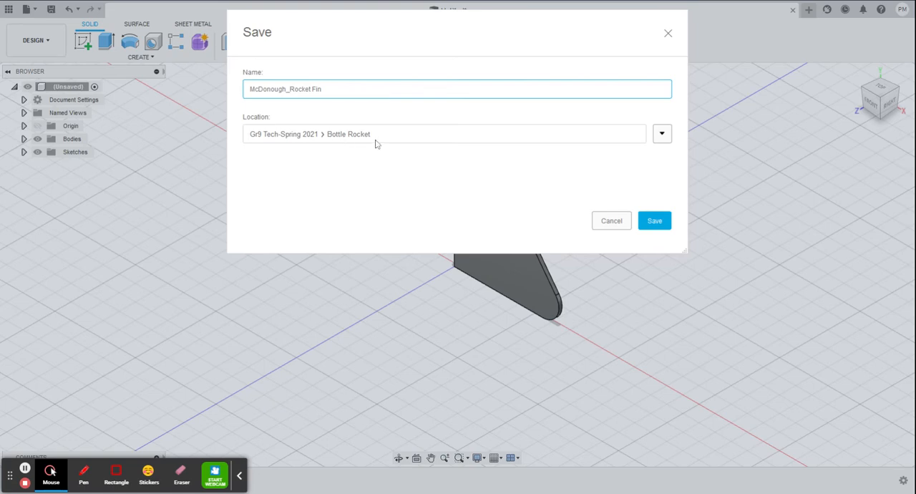
left_click(654, 221)
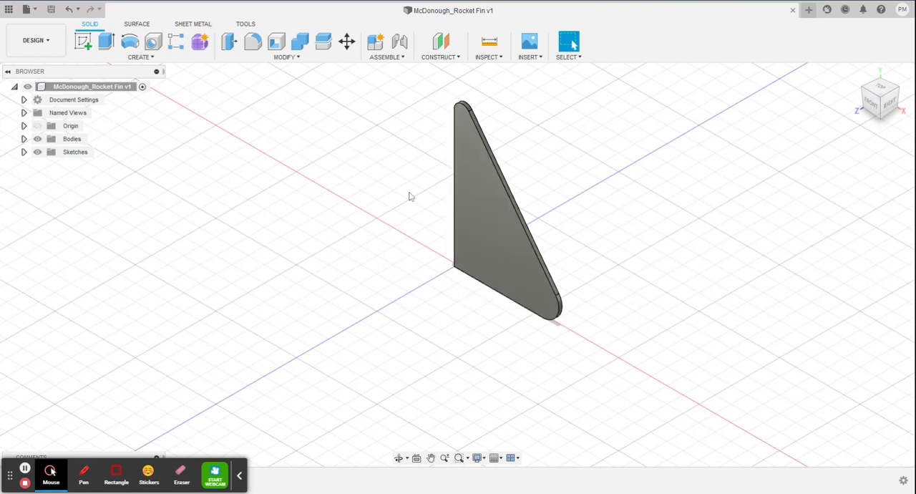
Start a sketch on the fin's front face and place a wide horizontal text frame across the middle of the fin.
left_click(84, 41)
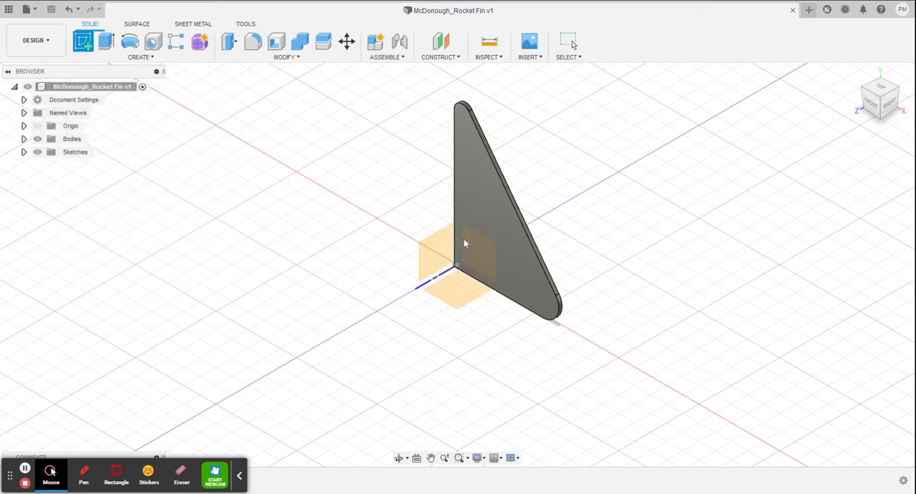
left_click(490, 216)
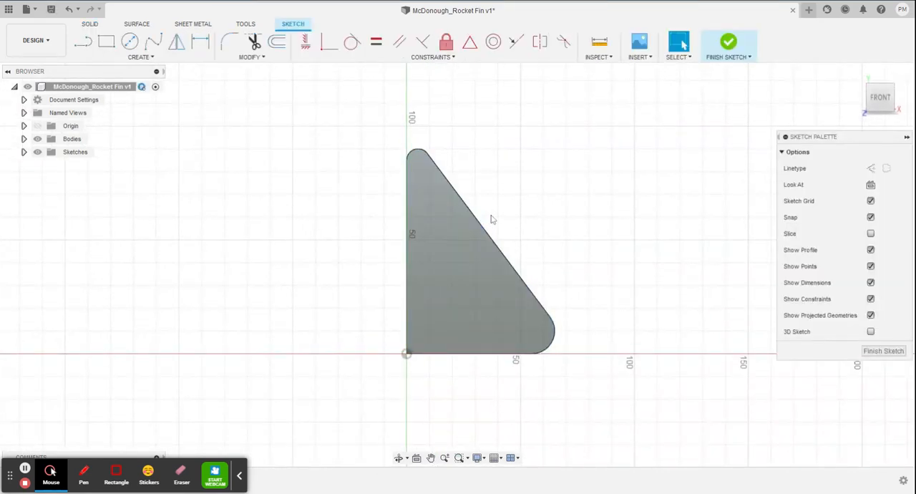
left_click(153, 59)
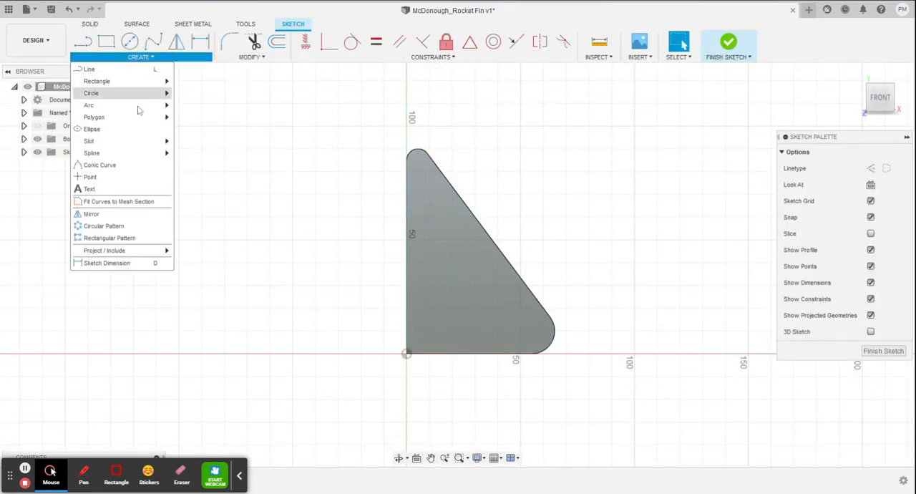
left_click(109, 191)
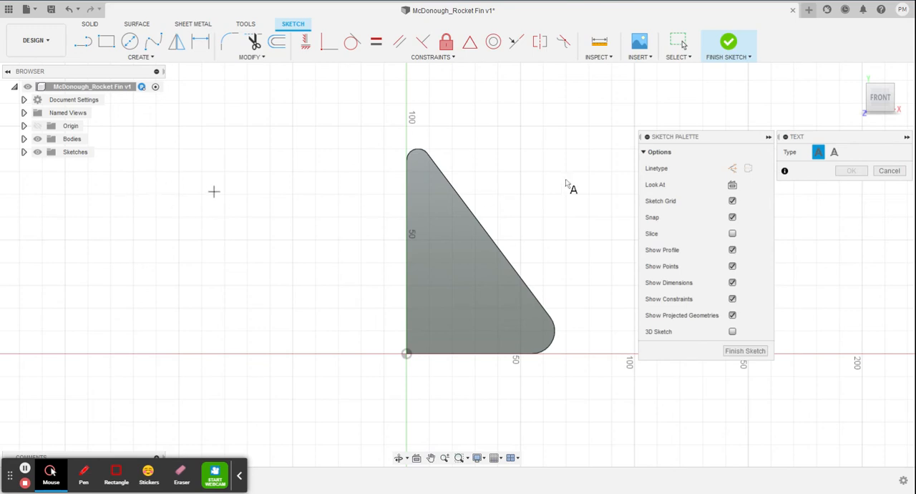
left_click(769, 137)
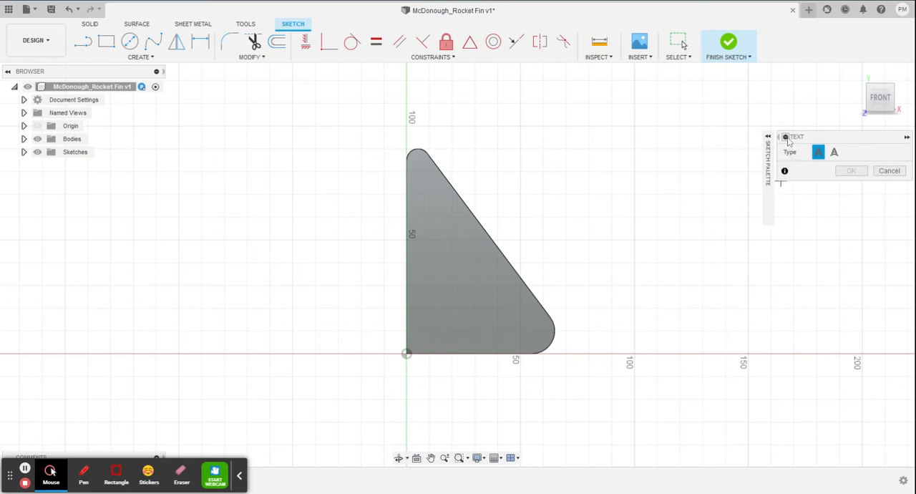
left_click(908, 137)
left_click(908, 138)
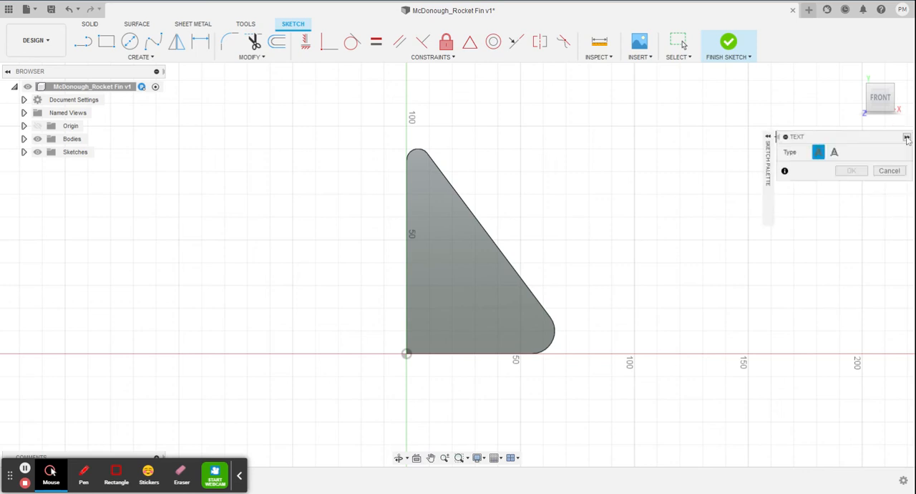
left_click(429, 217)
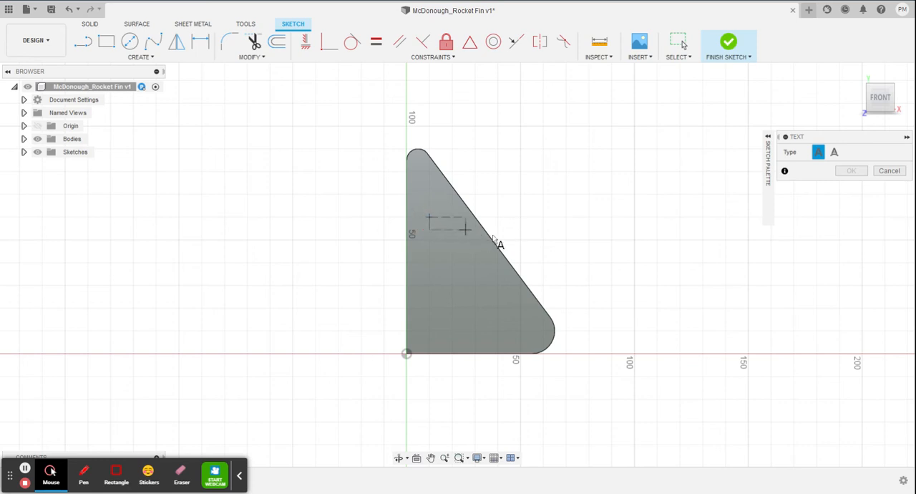
left_click(598, 242)
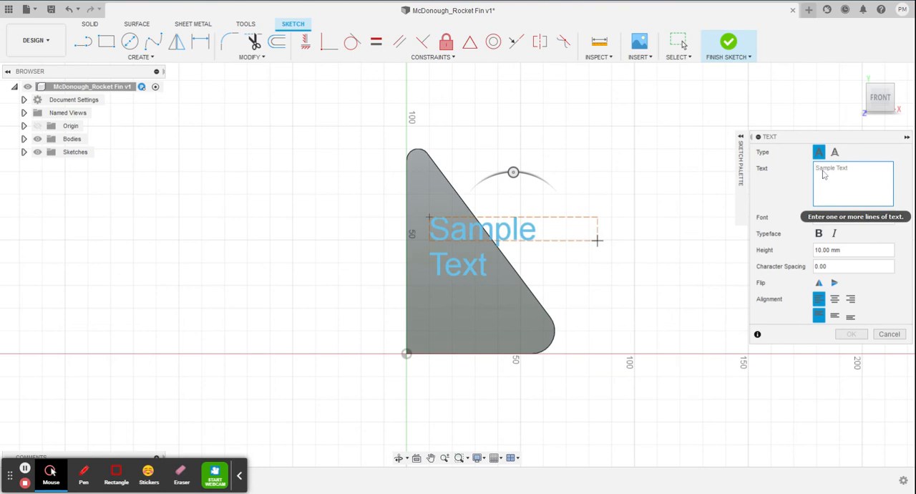
Enter "Gr9 Tech" as the sketch text with a height of 10 mm and create it.
left_click_drag(849, 170, 819, 171)
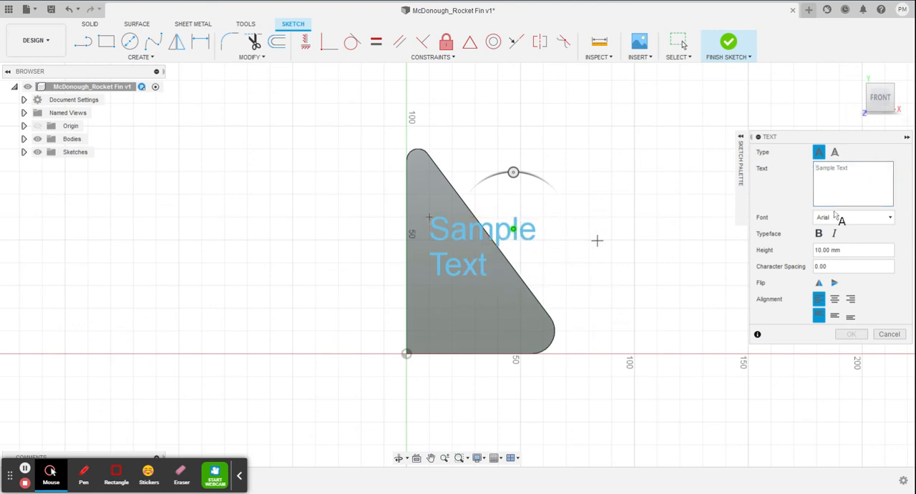
left_click(856, 169)
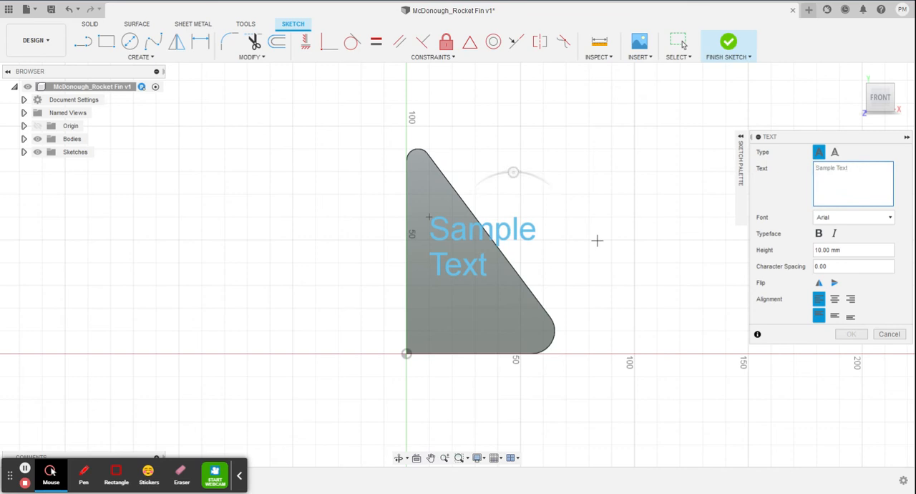
type("Gr")
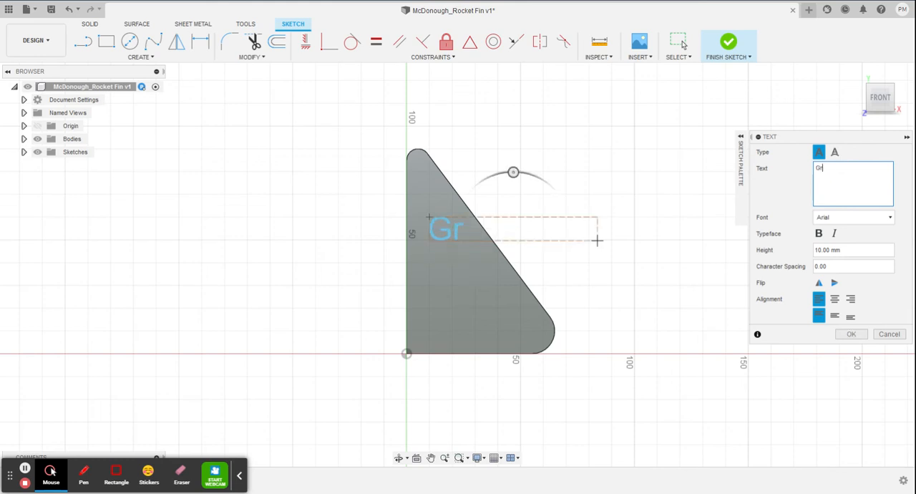
type("9 Tech")
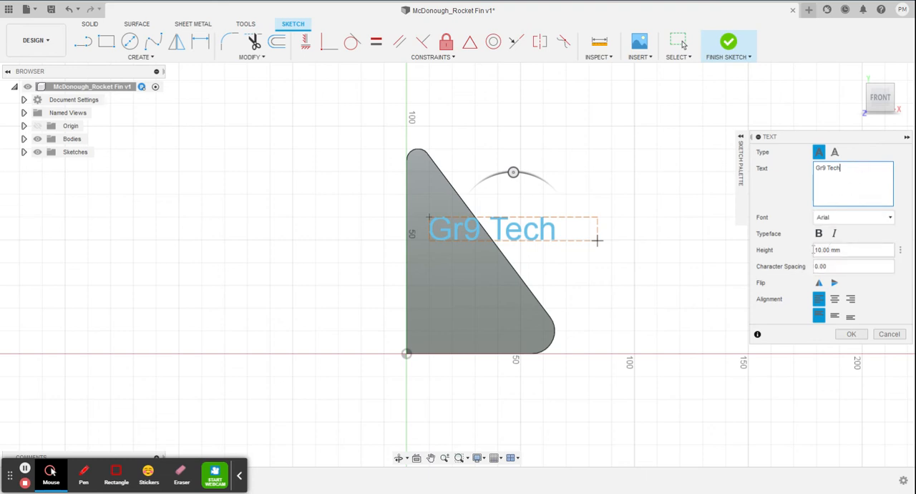
left_click_drag(847, 250, 802, 246)
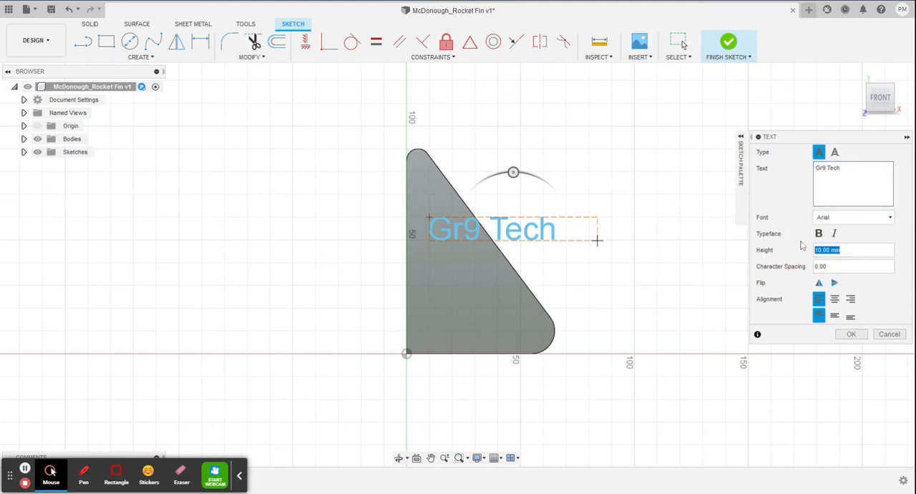
type("5")
left_click(856, 334)
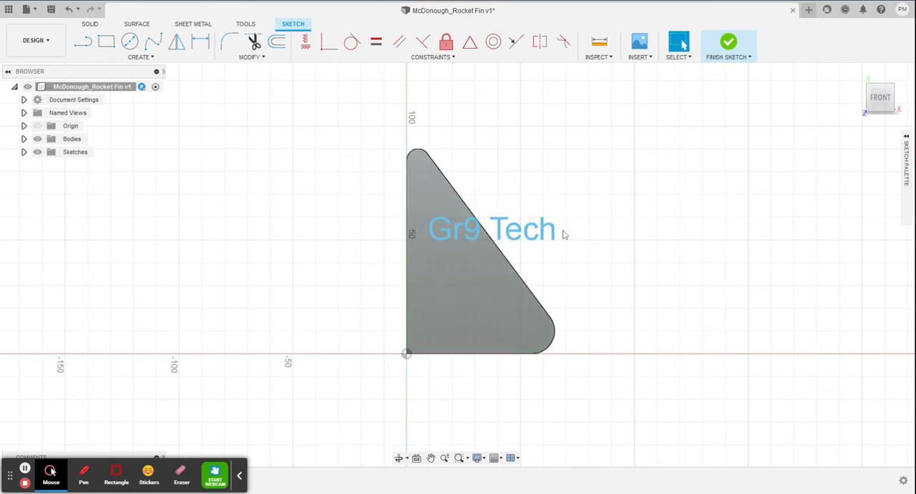
Rotate the "Gr9 Tech" text by about -52.6 degrees so it follows the fin's slanted edge.
double_click(514, 230)
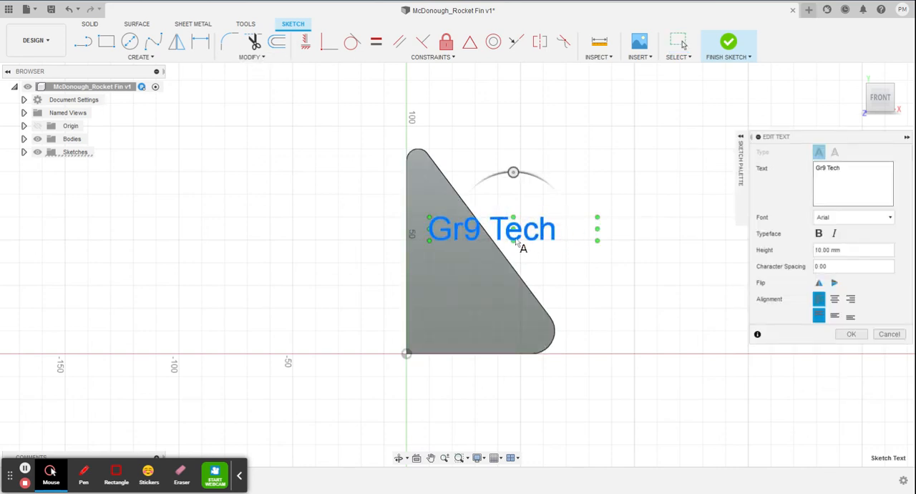
left_click_drag(513, 172, 543, 208)
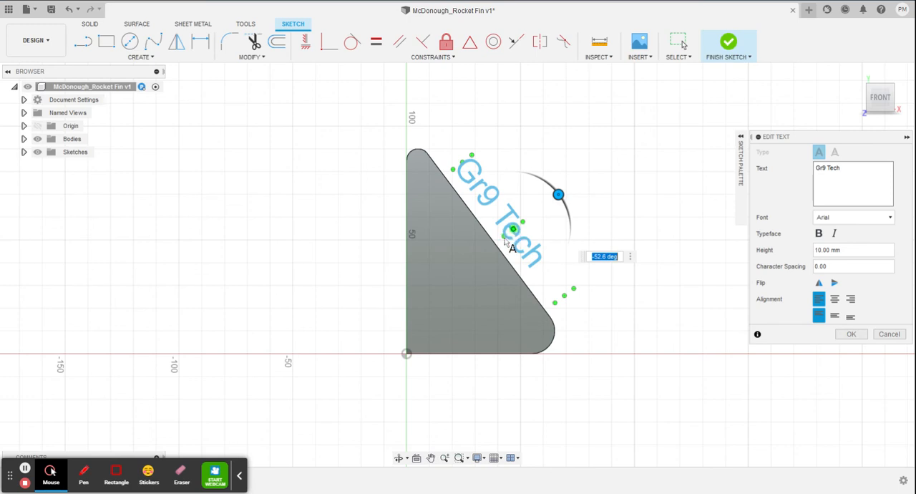
left_click_drag(505, 241, 474, 264)
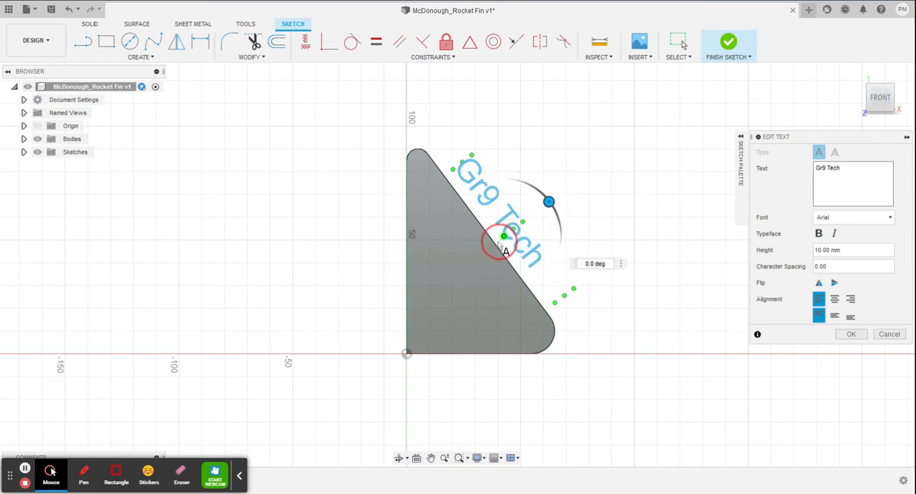
left_click(499, 244)
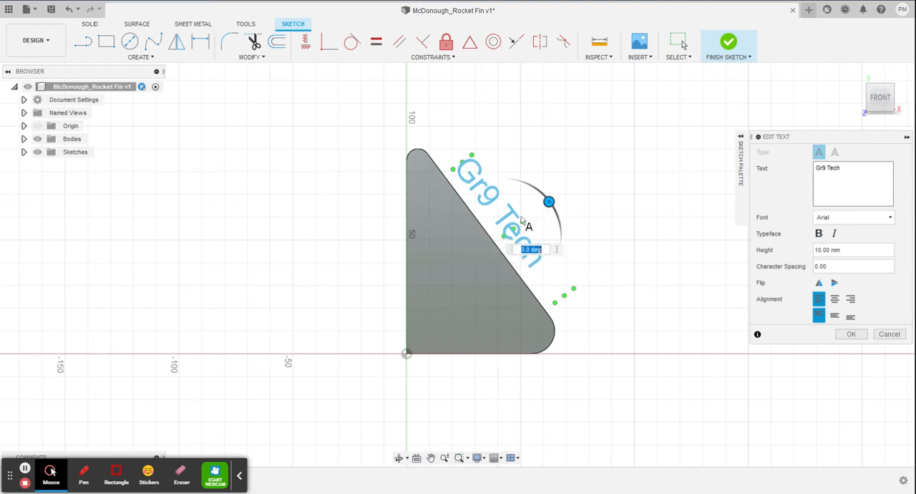
left_click(529, 220)
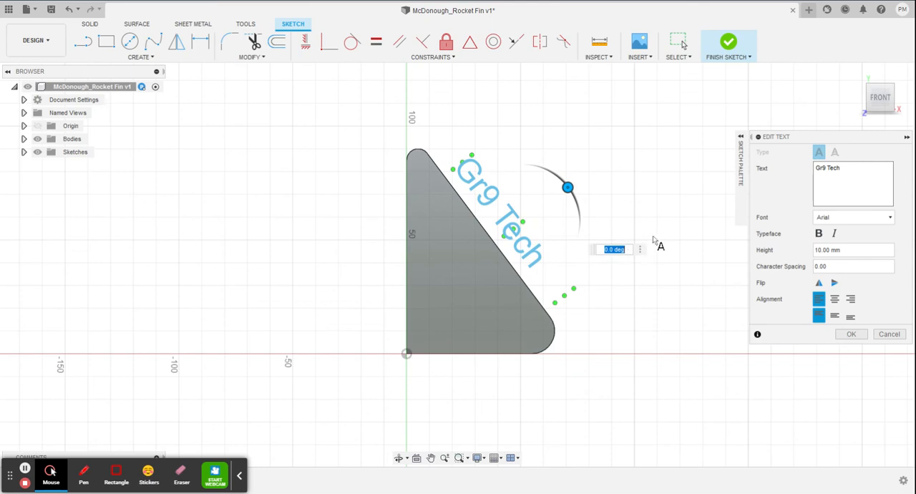
key("Return")
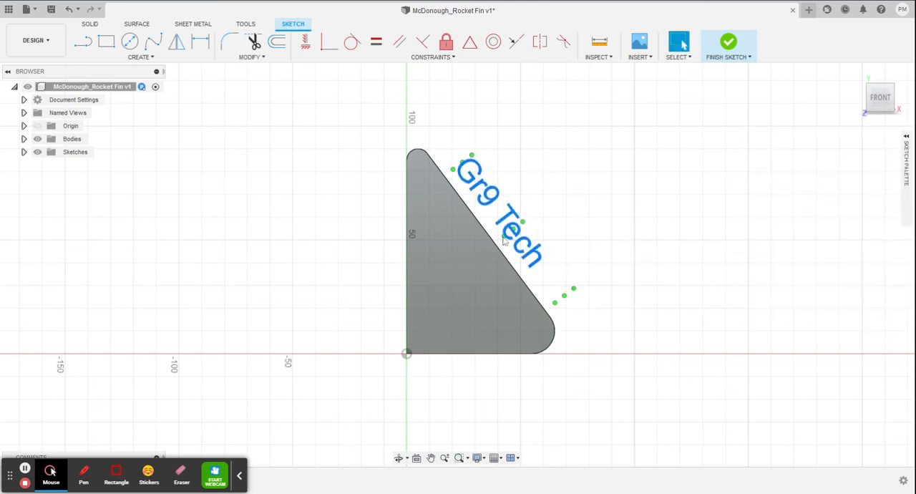
Move the "Gr9 Tech" text frame onto the fin, shorten it to fit inside the outline, and finish the sketch.
left_click_drag(505, 237, 464, 271)
left_click(525, 225)
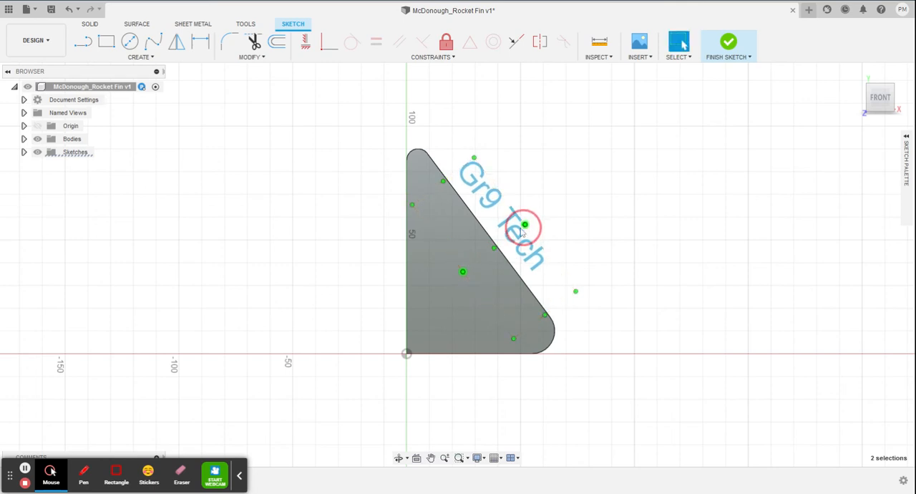
left_click_drag(524, 231, 479, 264)
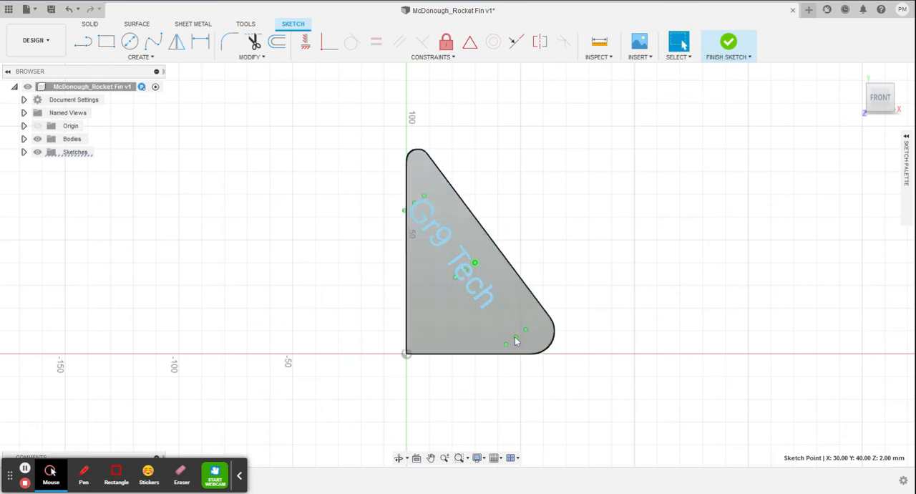
left_click_drag(516, 336, 511, 331)
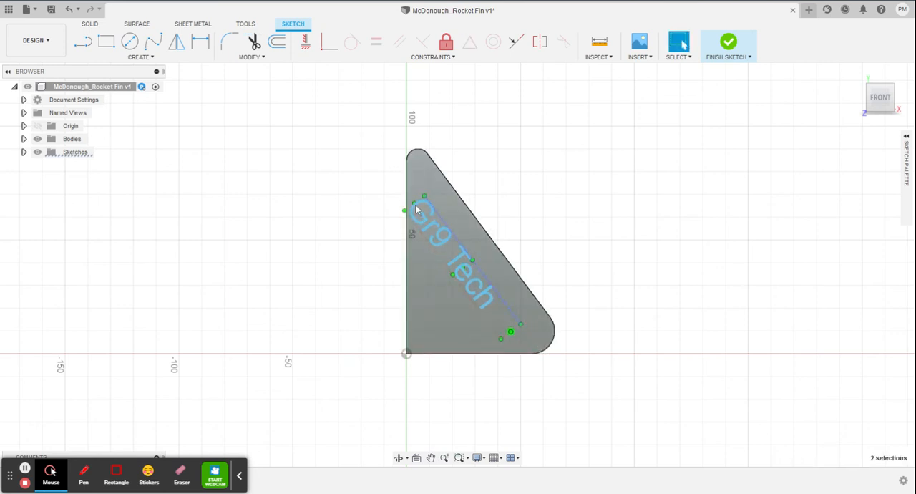
left_click(423, 216)
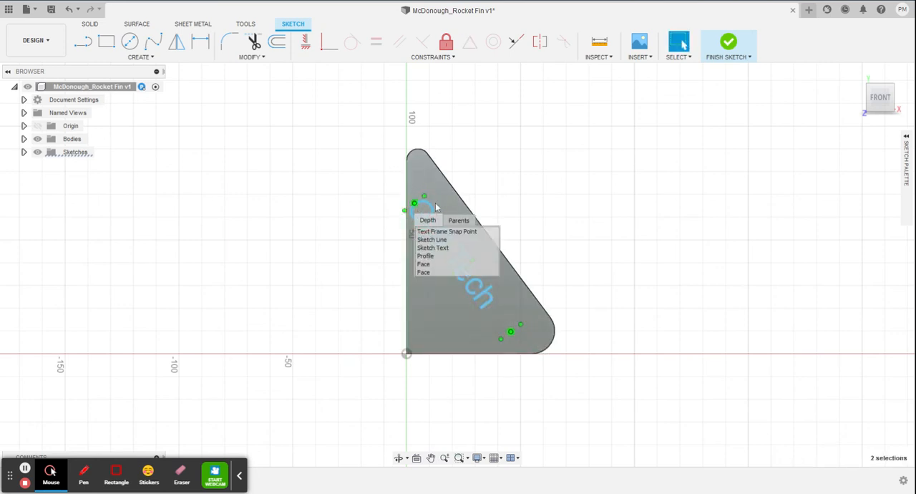
key("Escape")
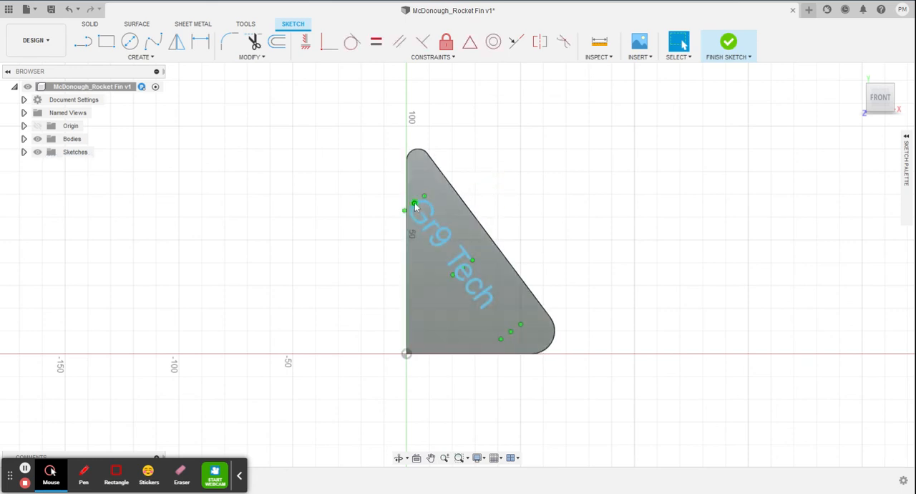
left_click_drag(416, 205, 434, 229)
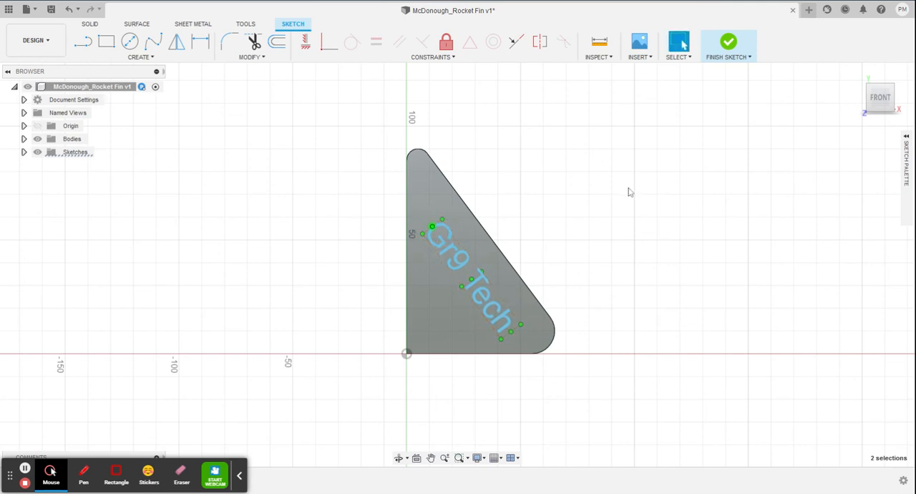
left_click(737, 49)
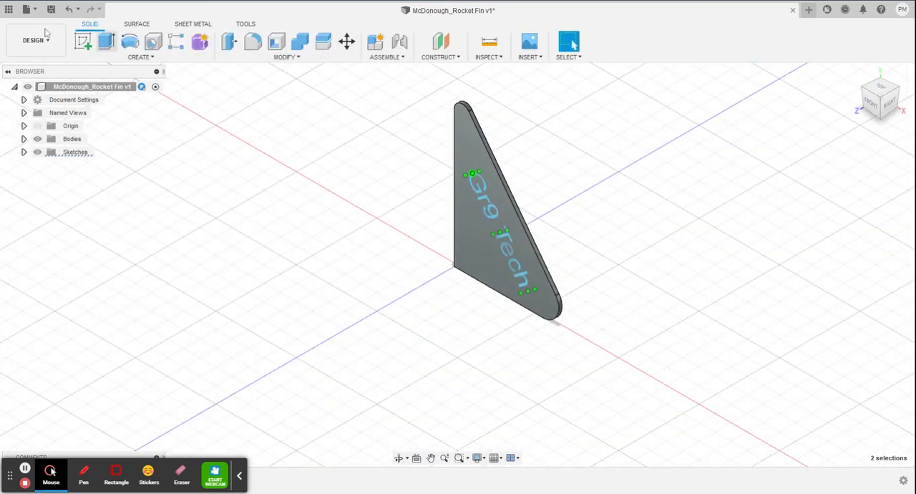
Deboss the "Gr9 Tech" sketch text into the fin's front face with the Emboss command at a depth of -0.5 mm.
left_click(153, 58)
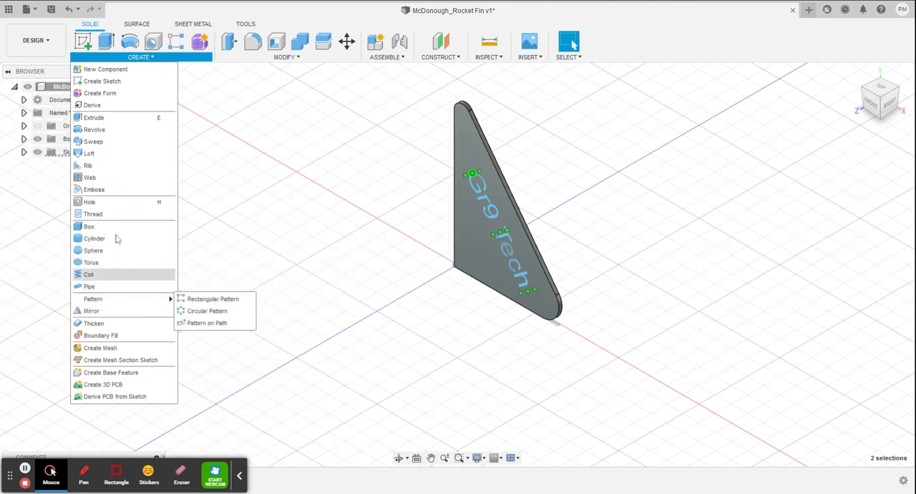
left_click(95, 191)
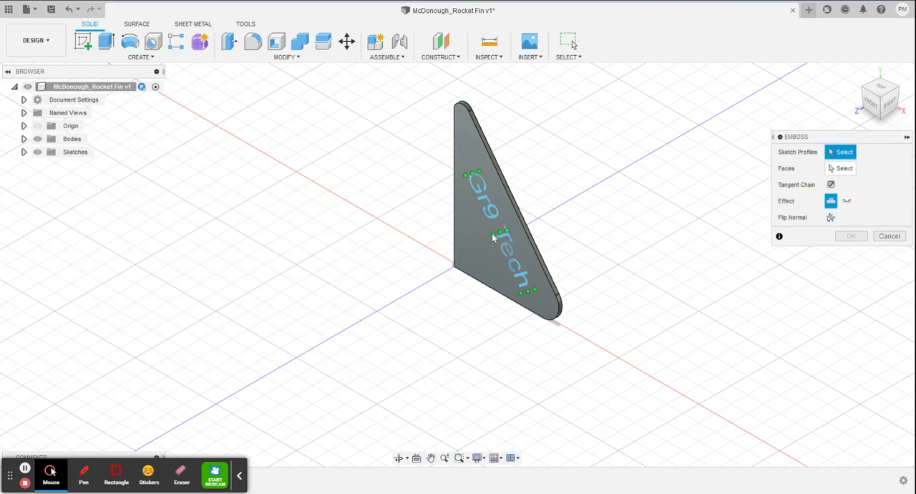
left_click(499, 218)
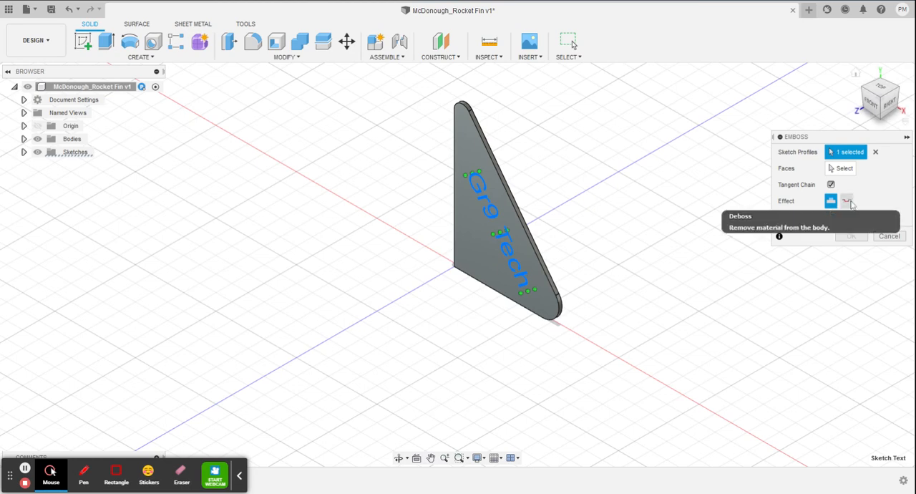
left_click(849, 202)
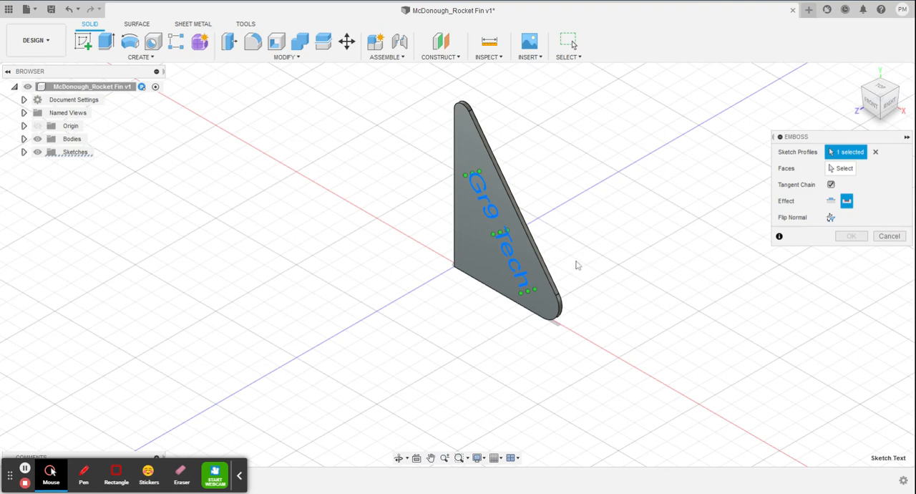
left_click(844, 169)
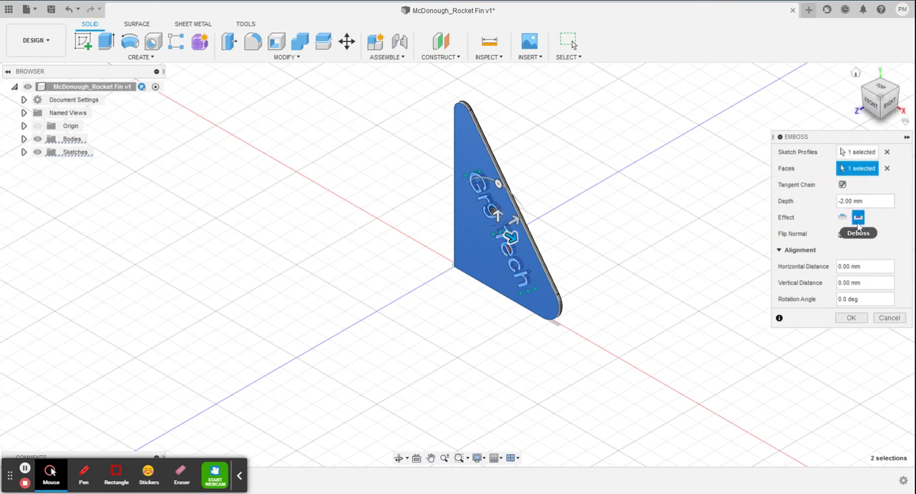
left_click(825, 207)
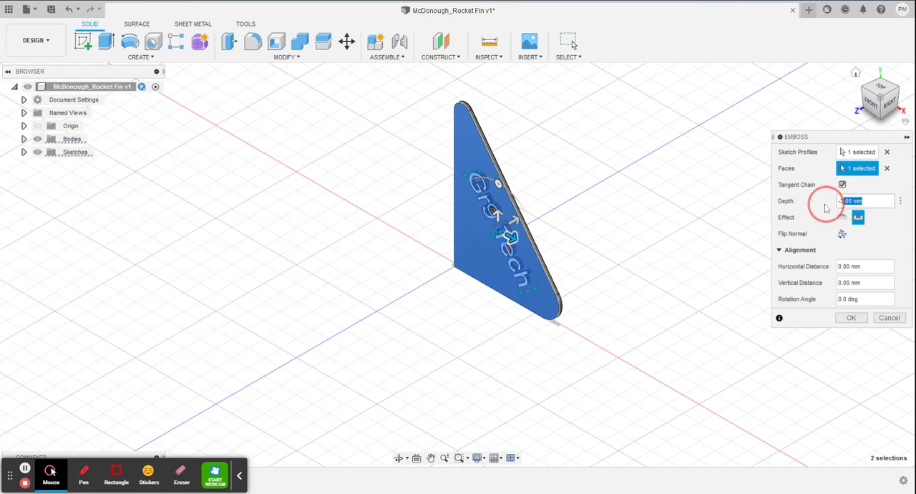
type("5")
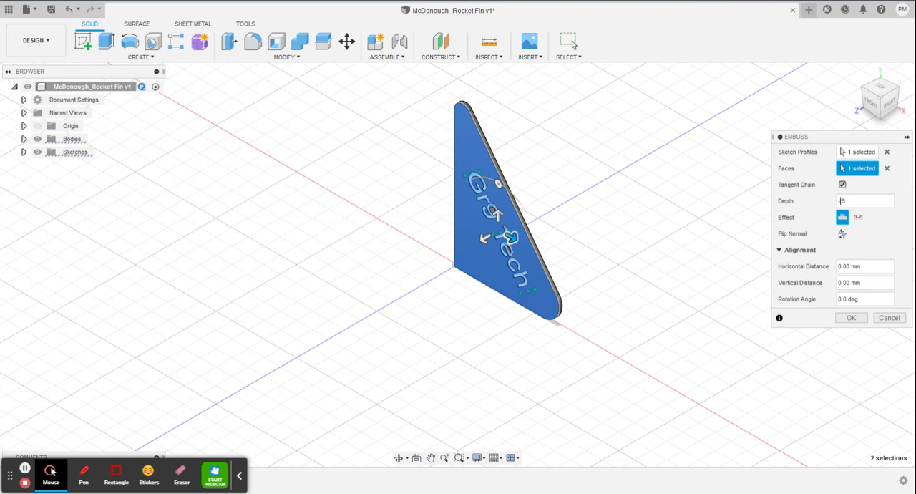
left_click(858, 216)
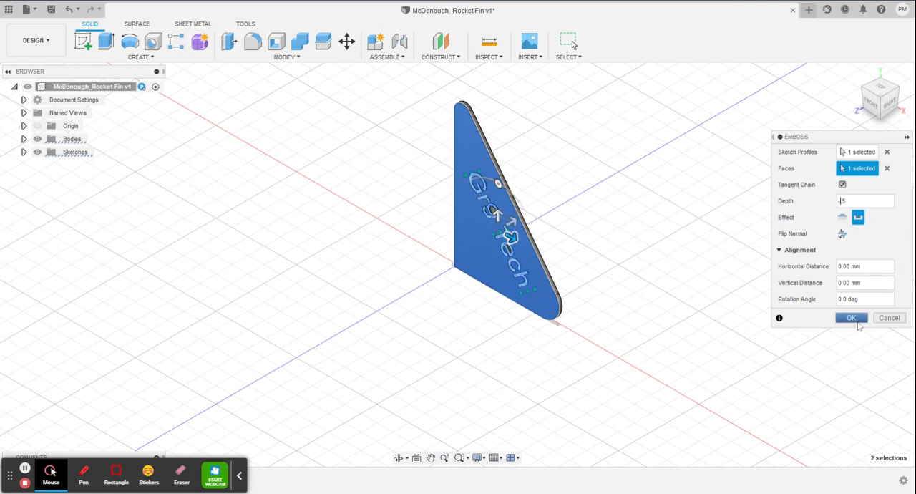
left_click(851, 317)
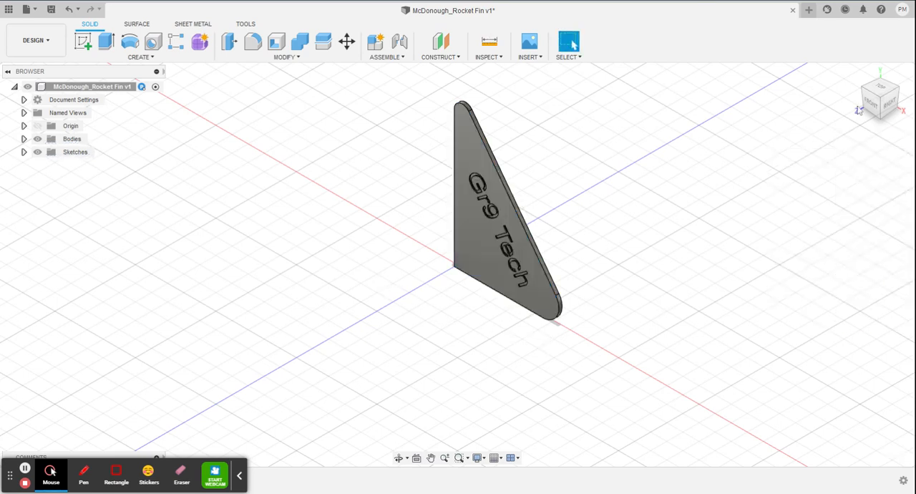
left_click(873, 104)
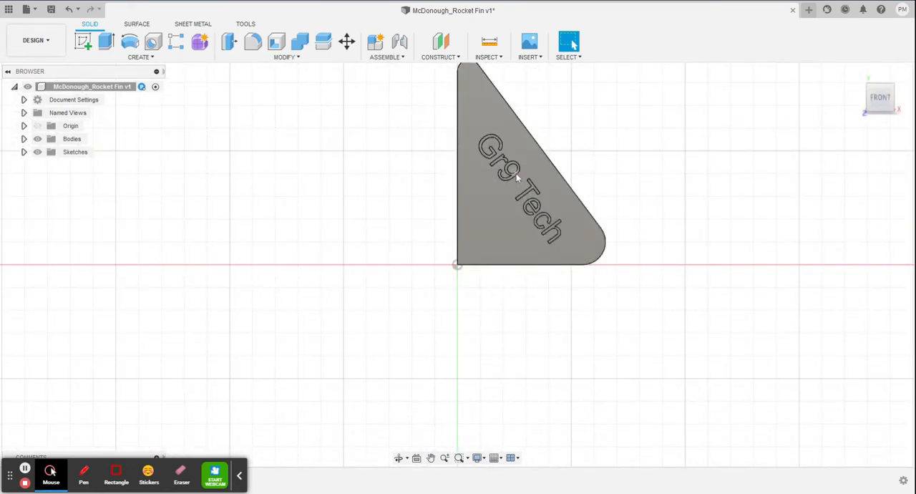
double_click(494, 134)
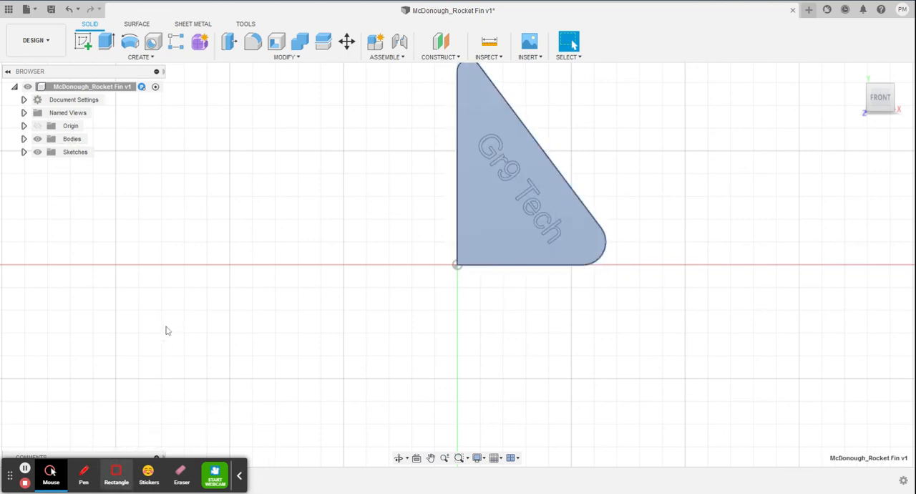
left_click(240, 476)
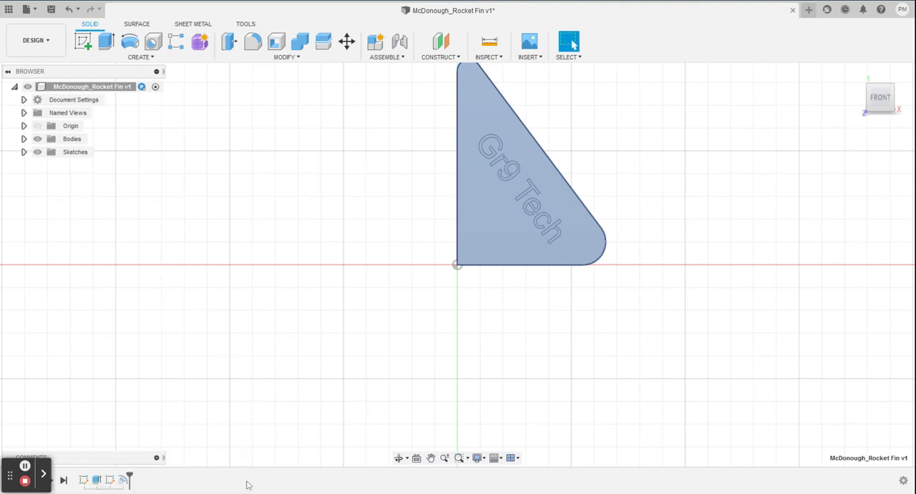
double_click(123, 481)
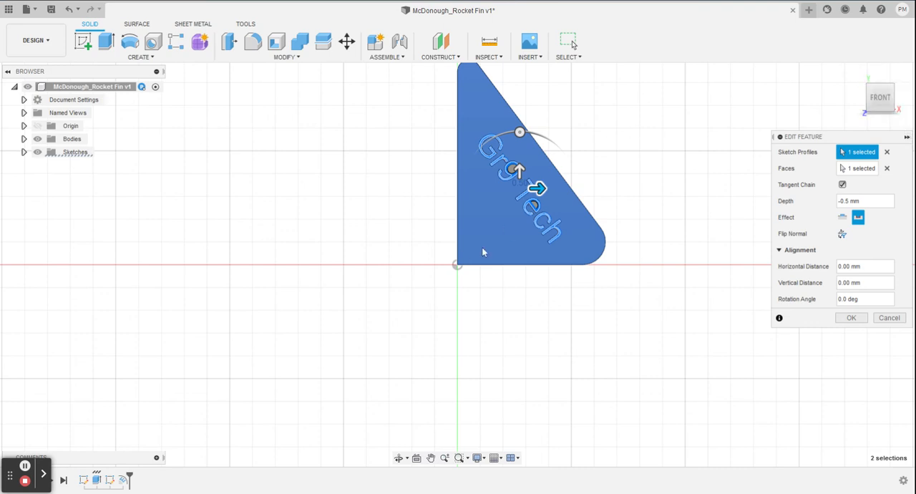
left_click(851, 318)
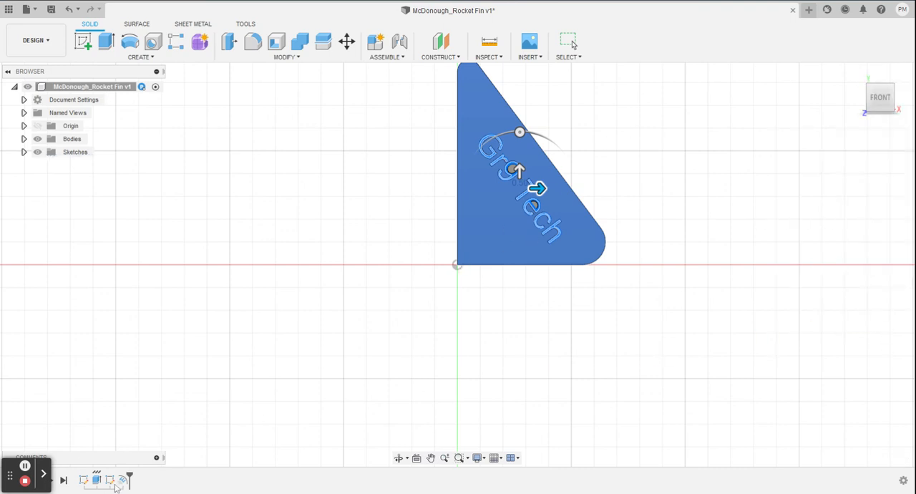
Edit the debossed text's sketch to read "Gr 9 Tech" and lengthen its frame so the text fits on one line.
left_click(113, 481)
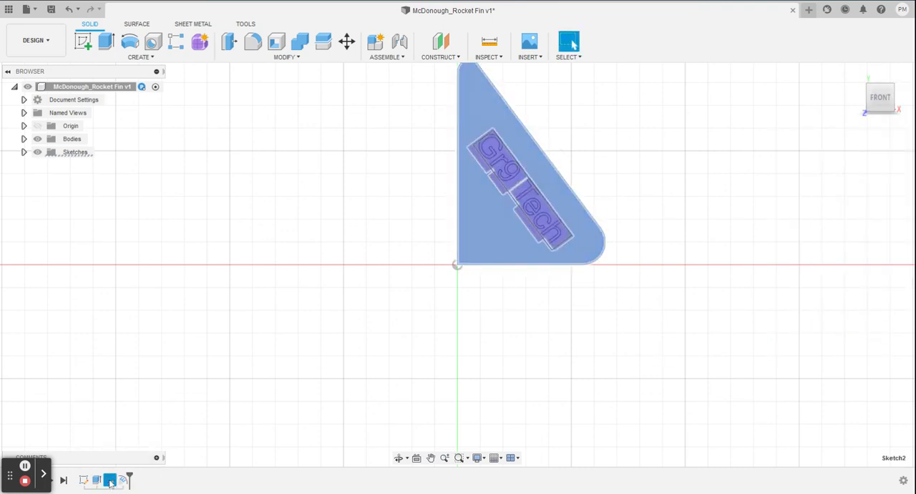
right_click(111, 481)
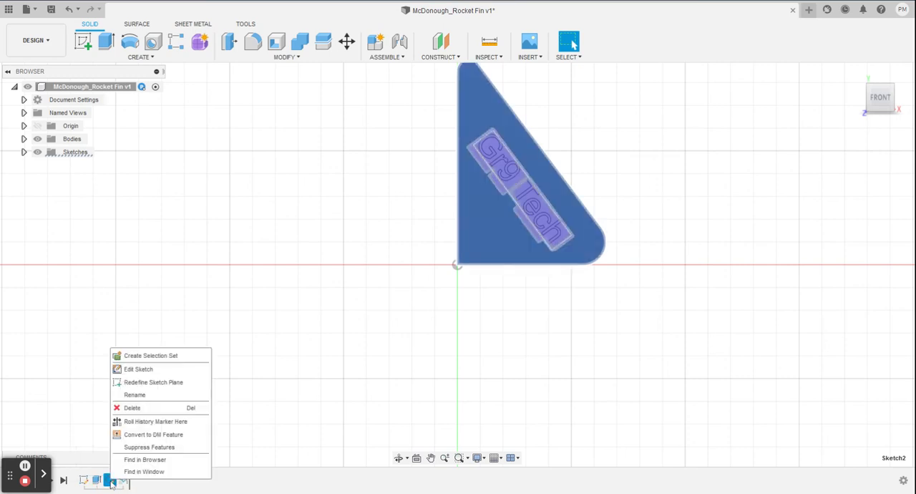
left_click(138, 369)
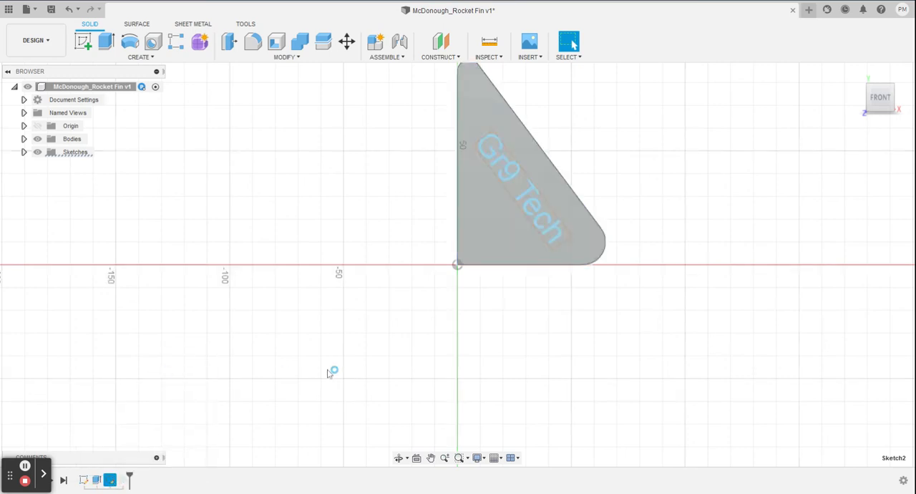
double_click(514, 179)
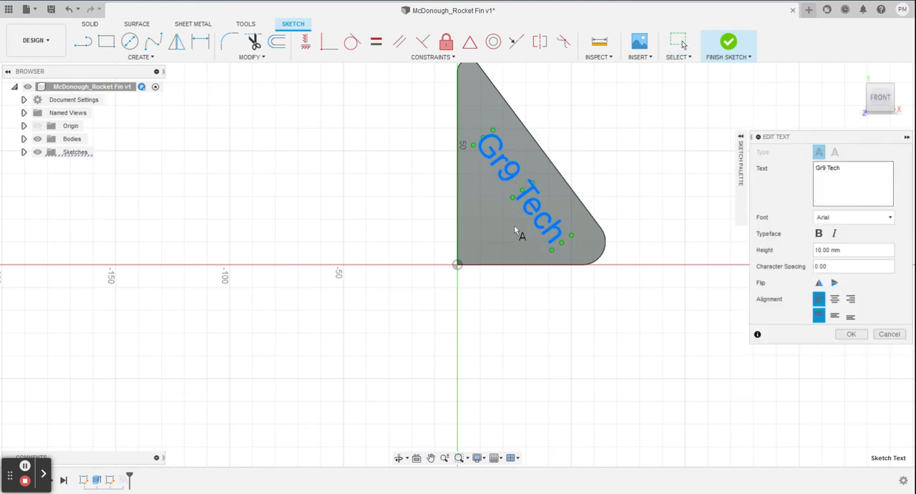
left_click(826, 175)
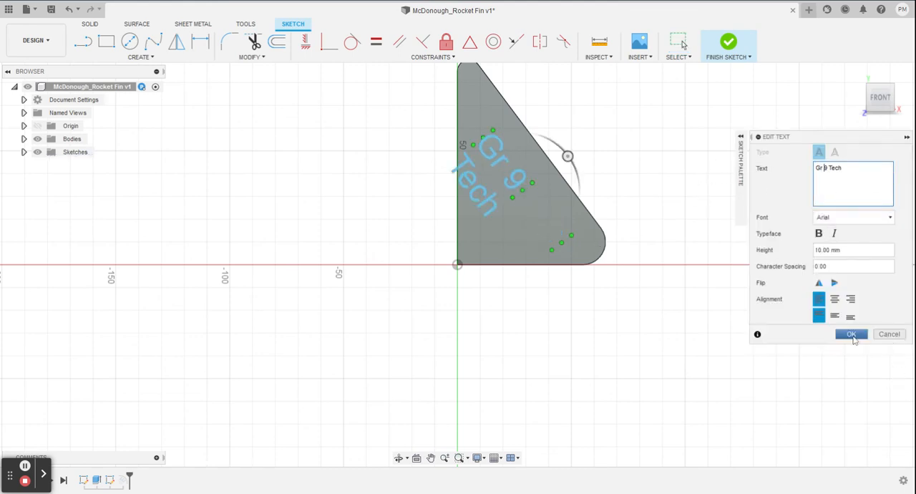
left_click(853, 336)
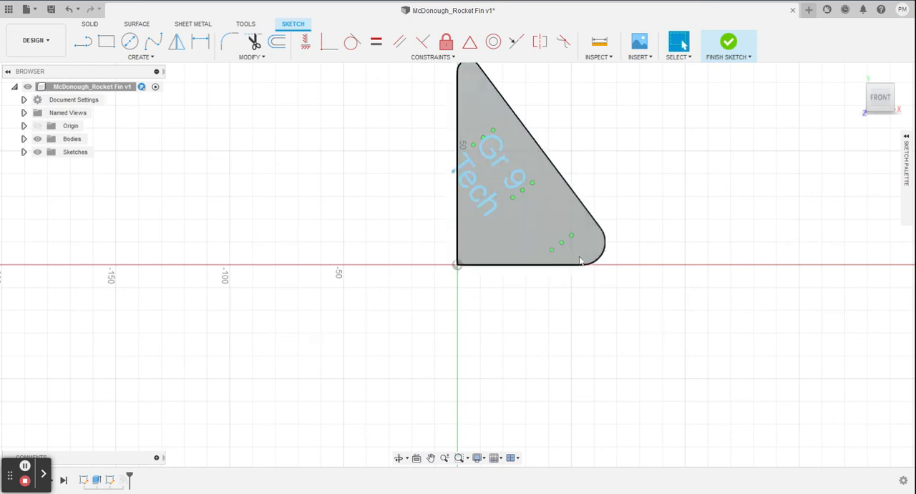
left_click_drag(571, 256, 590, 280)
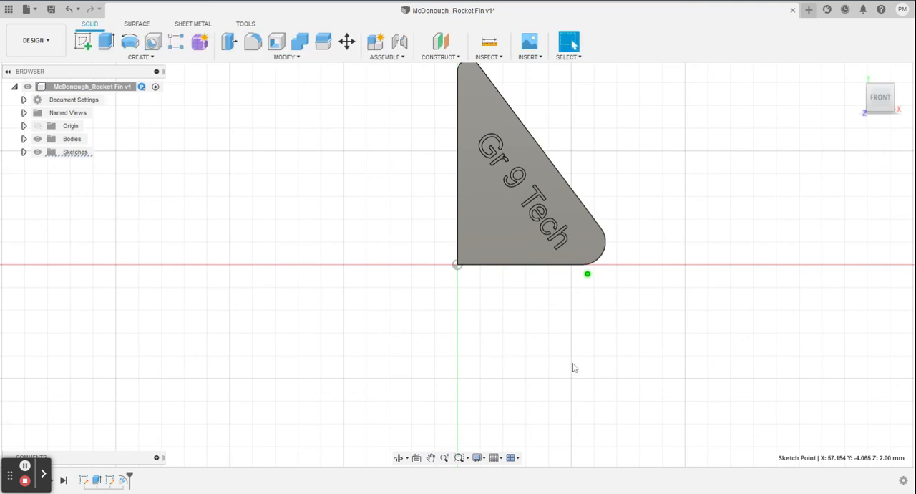
left_click(44, 475)
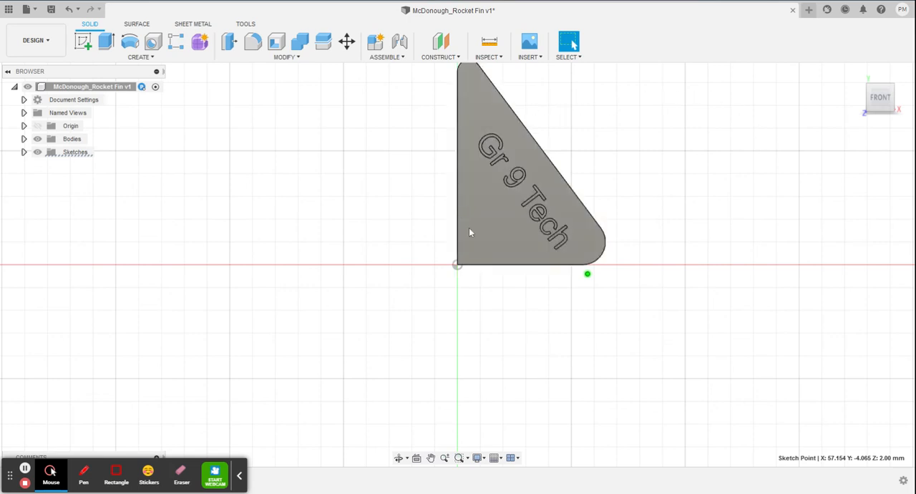
middle_click_drag(639, 144, 615, 275)
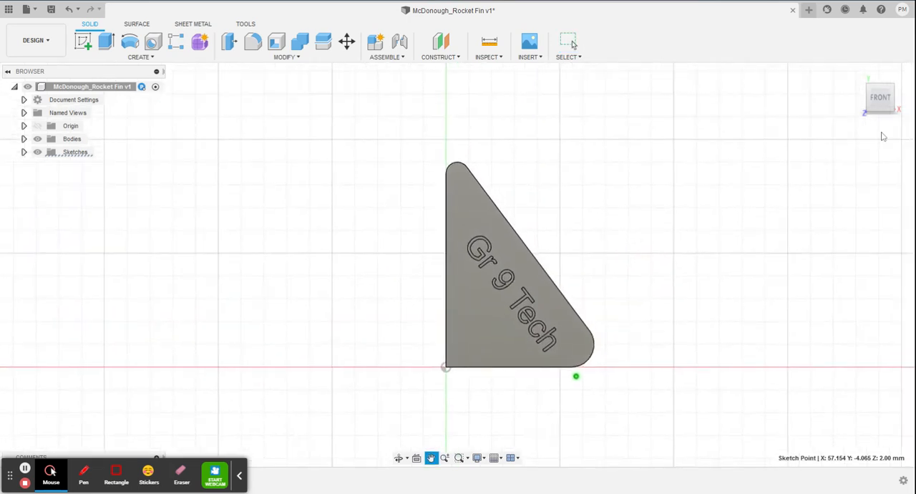
left_click(857, 74)
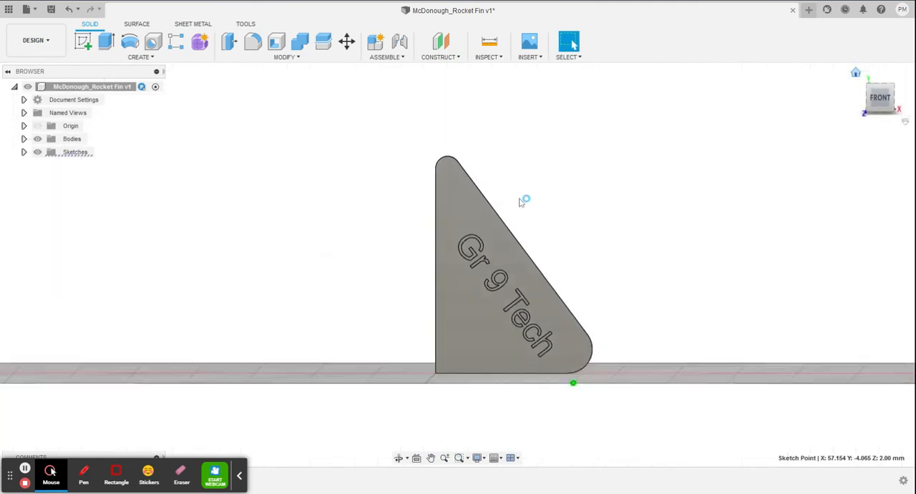